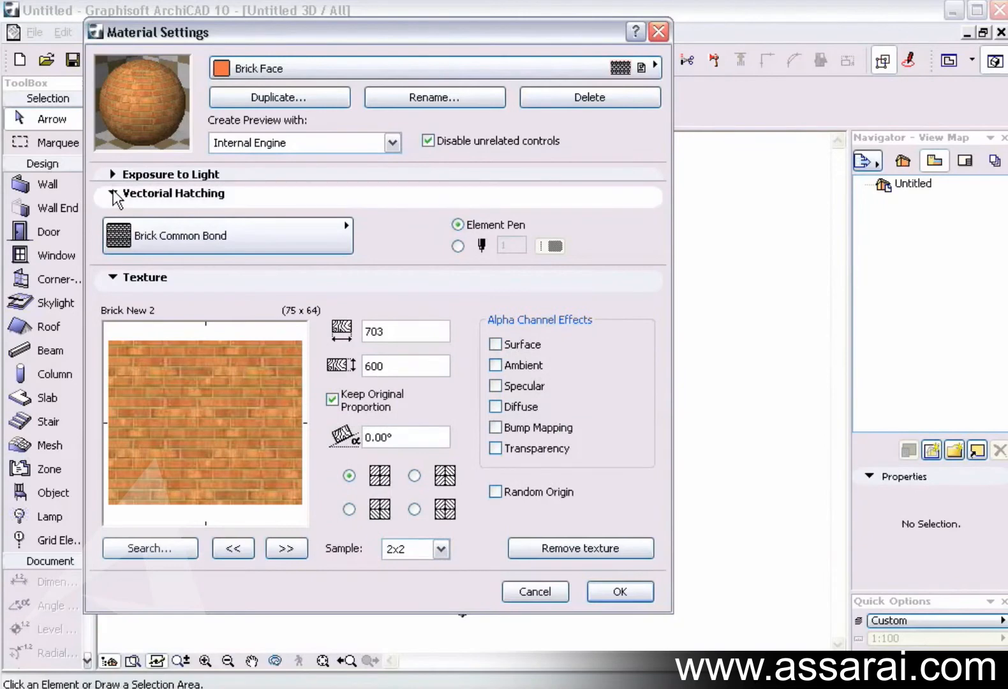
Step: Duplicate the Brick Face material under the name New Stone
drag(322, 37, 374, 40)
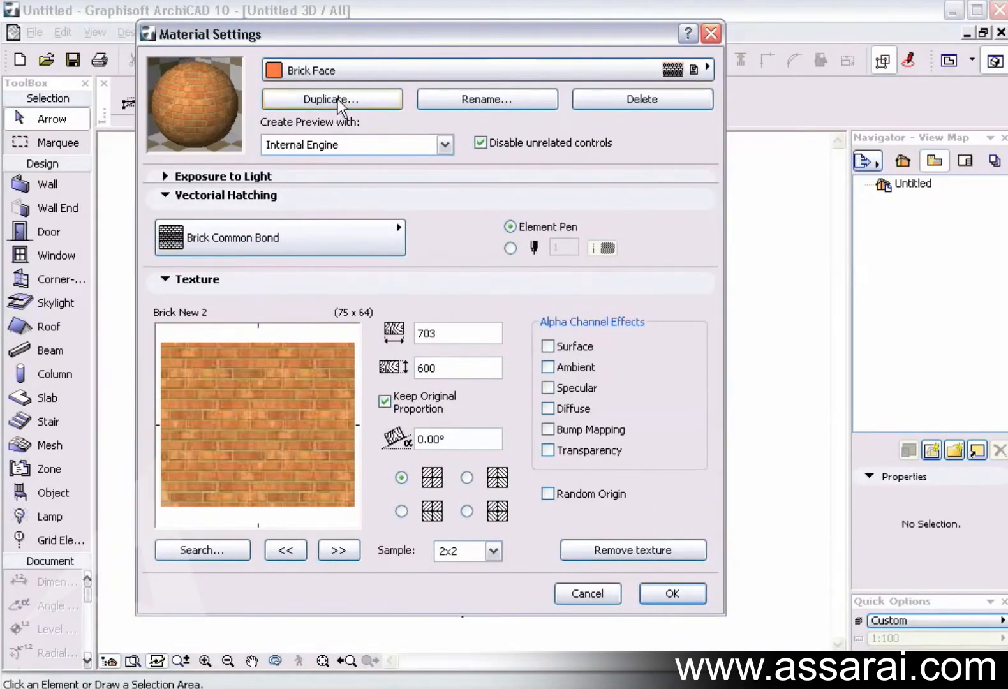
click(386, 100)
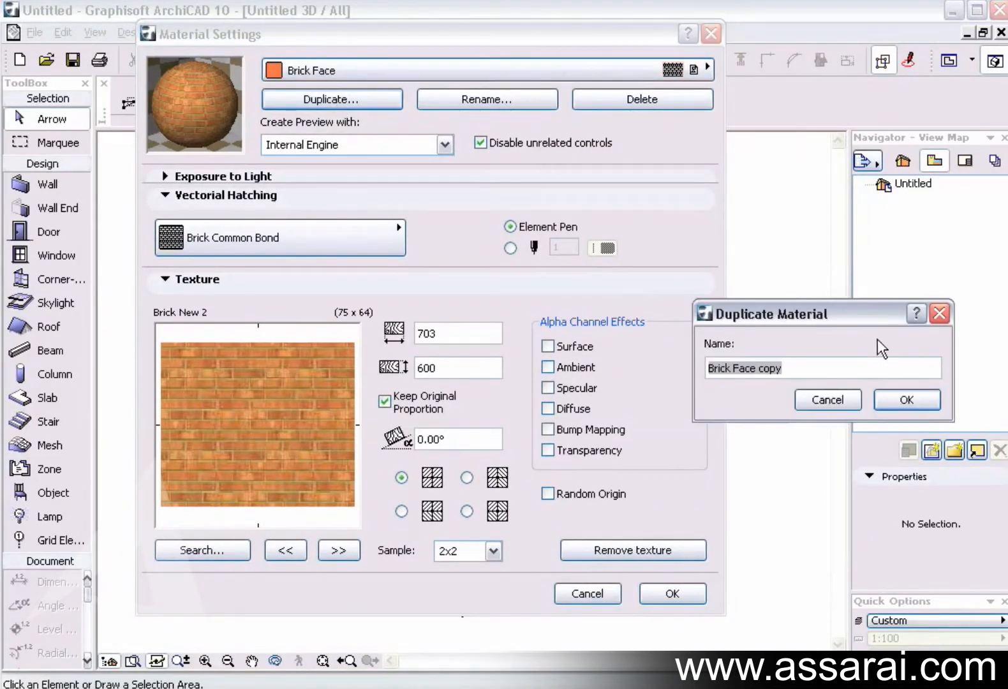
key(BackSpace)
text(Ne)
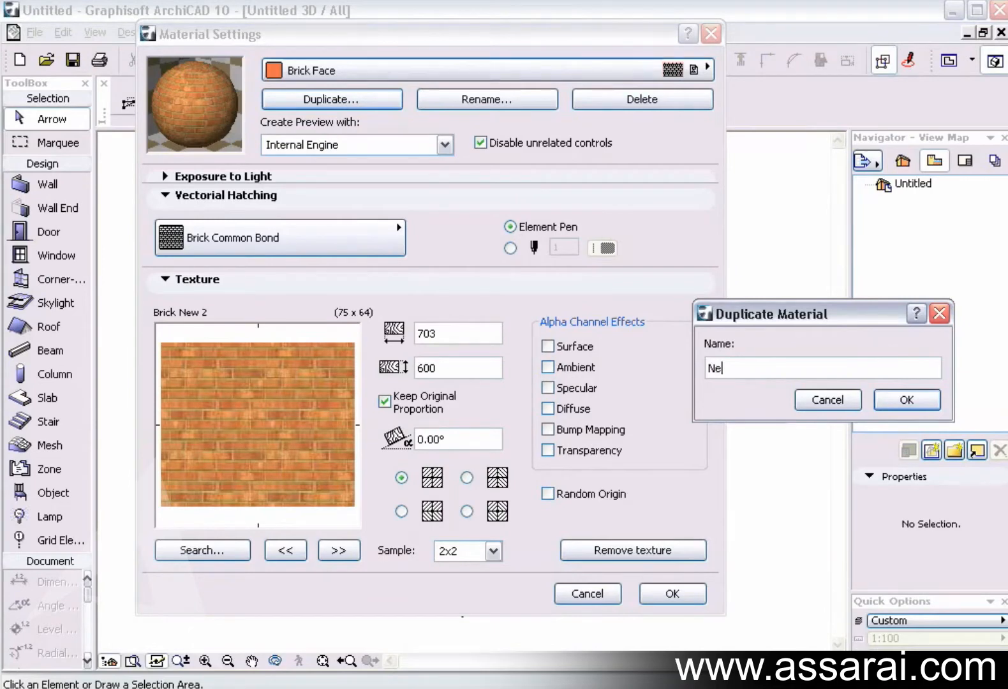
text(w Stone)
click(919, 403)
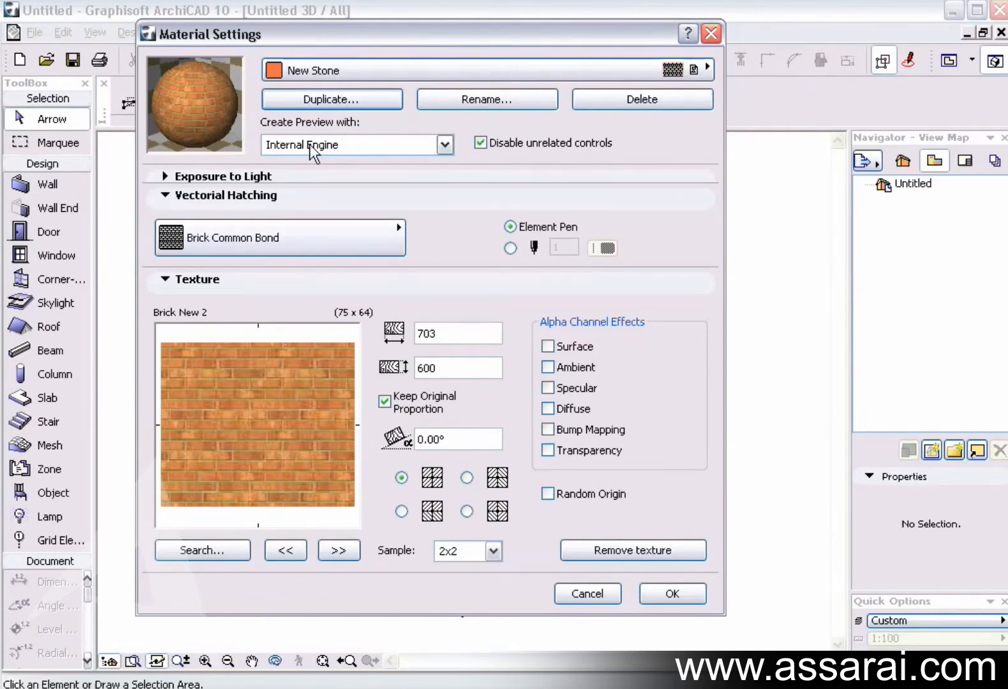
Step: Open the library image search for New Stone's texture, preview some brick images and collapse the Bricks 10 folder
click(218, 548)
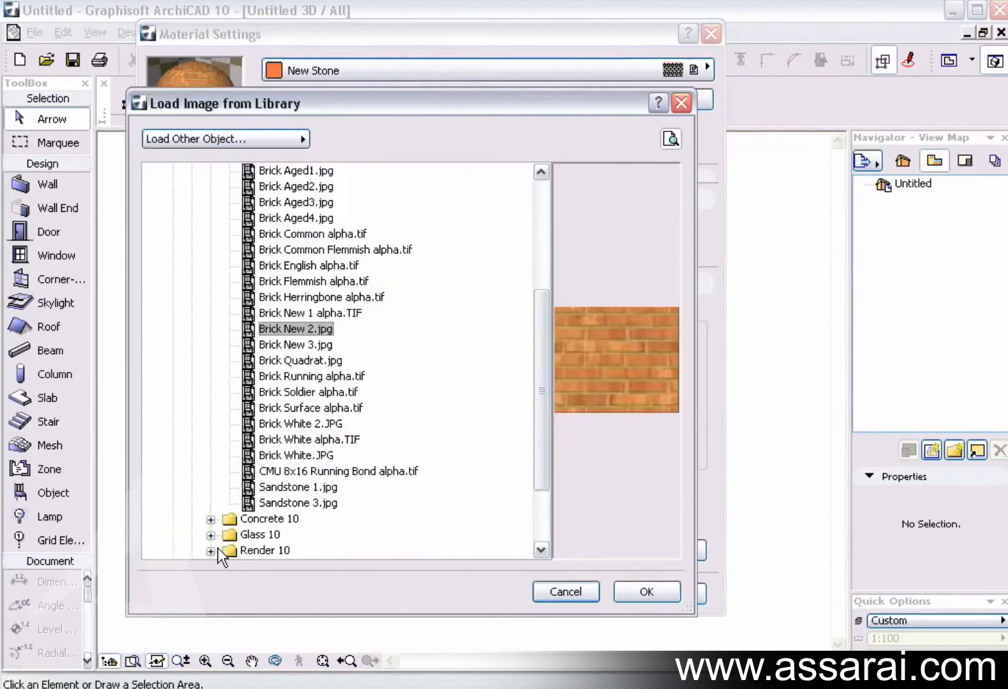
click(294, 235)
scroll(297, 242, up, 3)
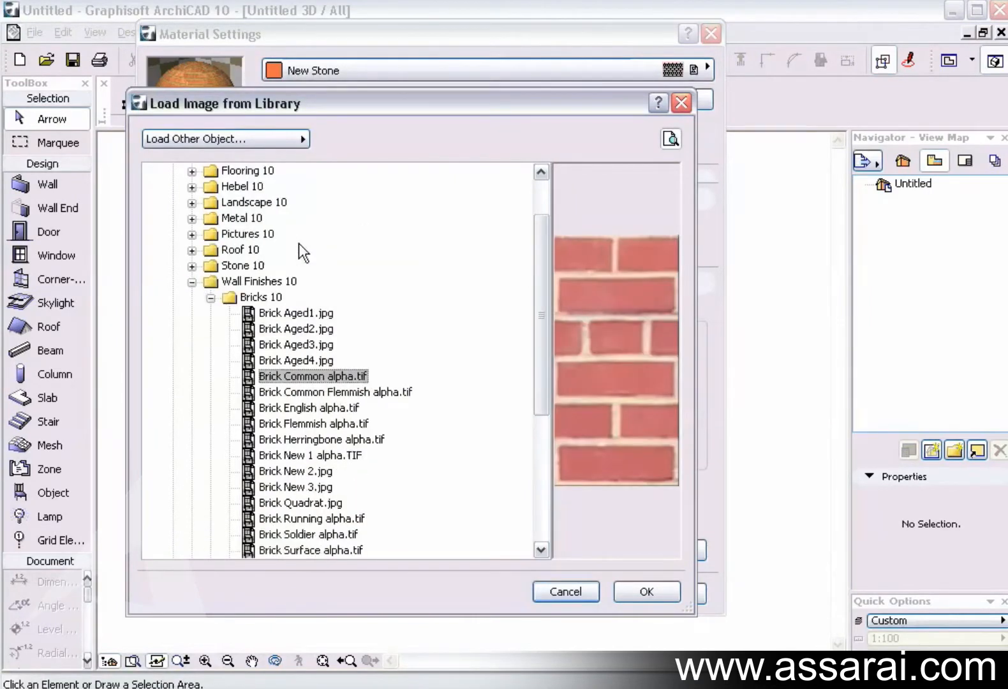
click(265, 329)
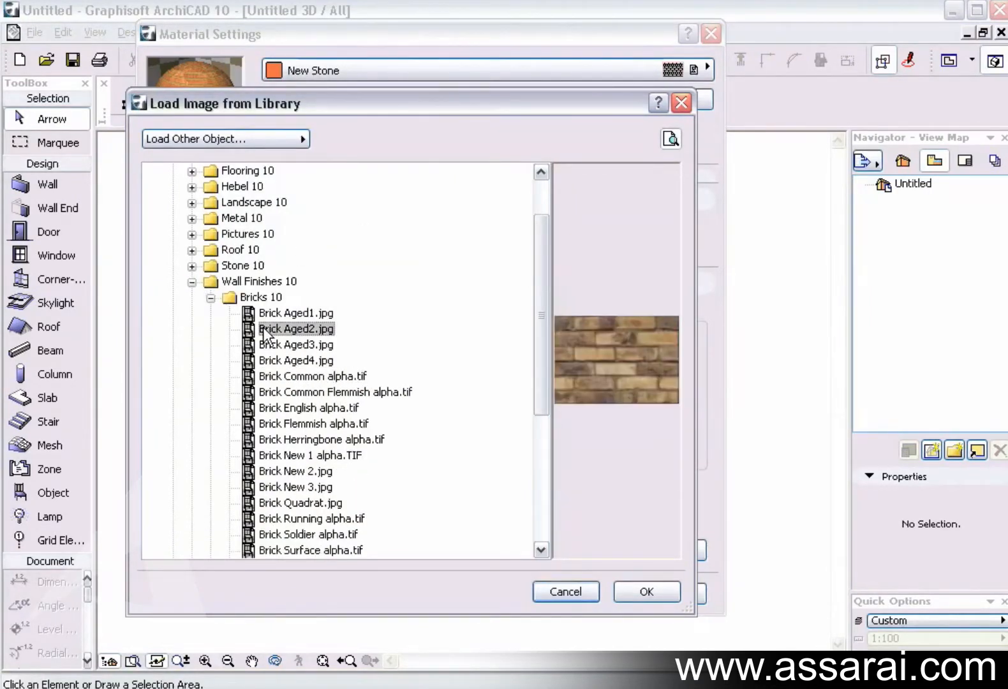
click(210, 298)
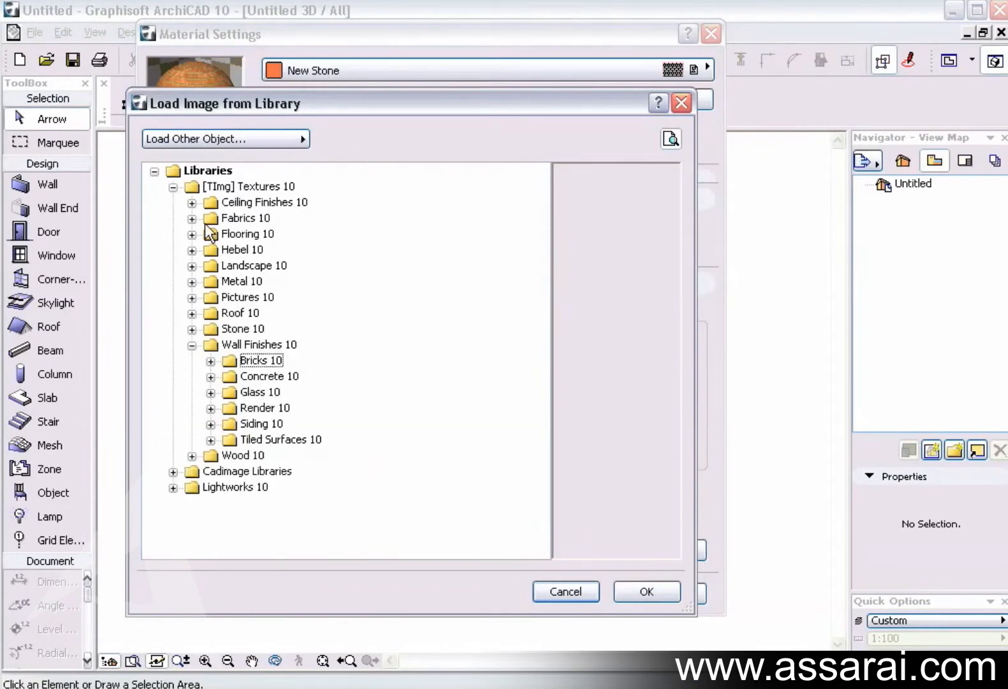
Step: Expand the Stone 10 texture folder and preview its granite, marble, river rock, sandstone and Stone 1 images
click(193, 330)
click(257, 329)
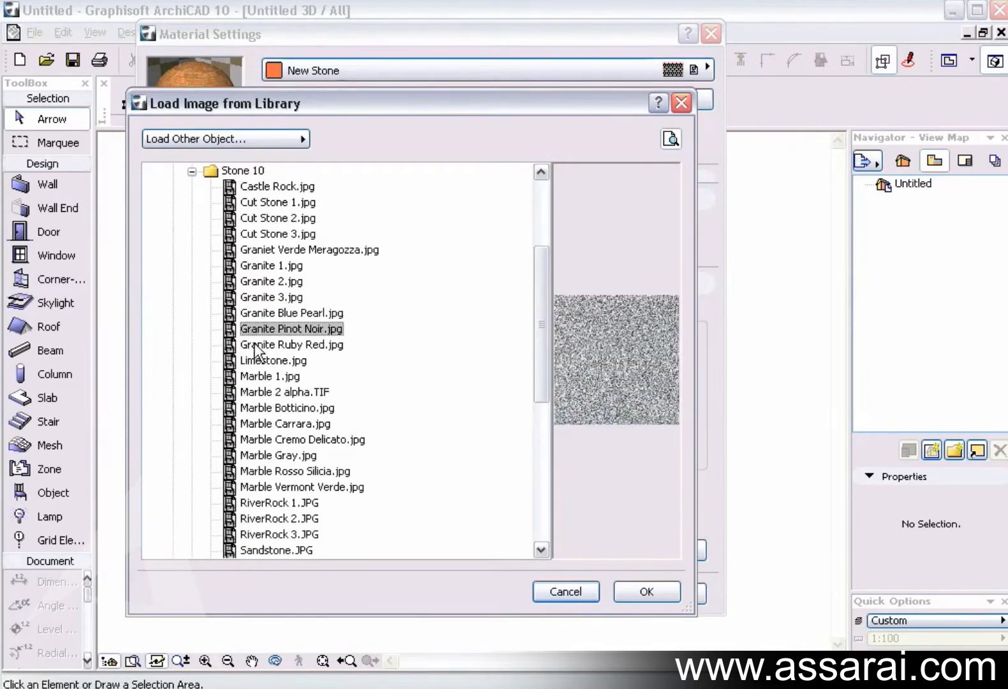
click(257, 348)
click(260, 394)
click(268, 455)
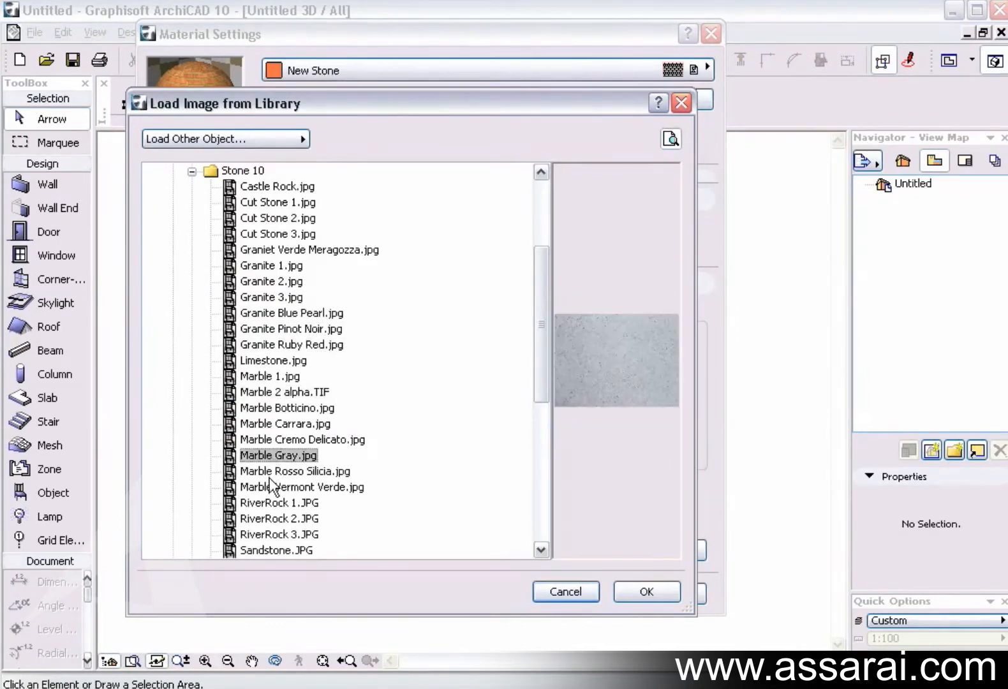
click(273, 472)
click(273, 520)
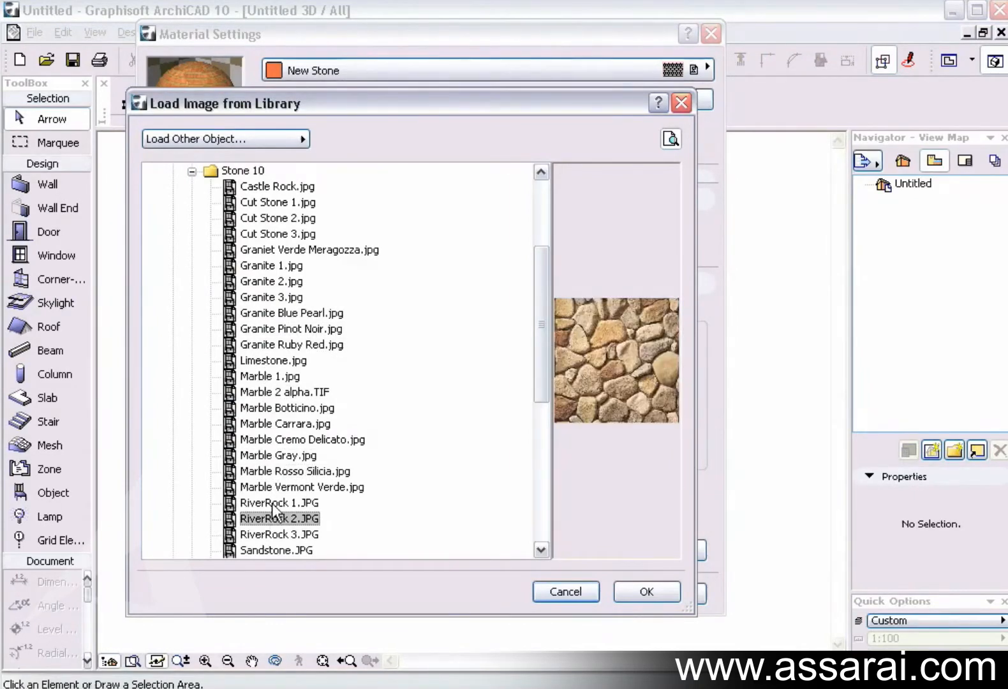
click(273, 504)
scroll(275, 505, down, 2)
click(275, 471)
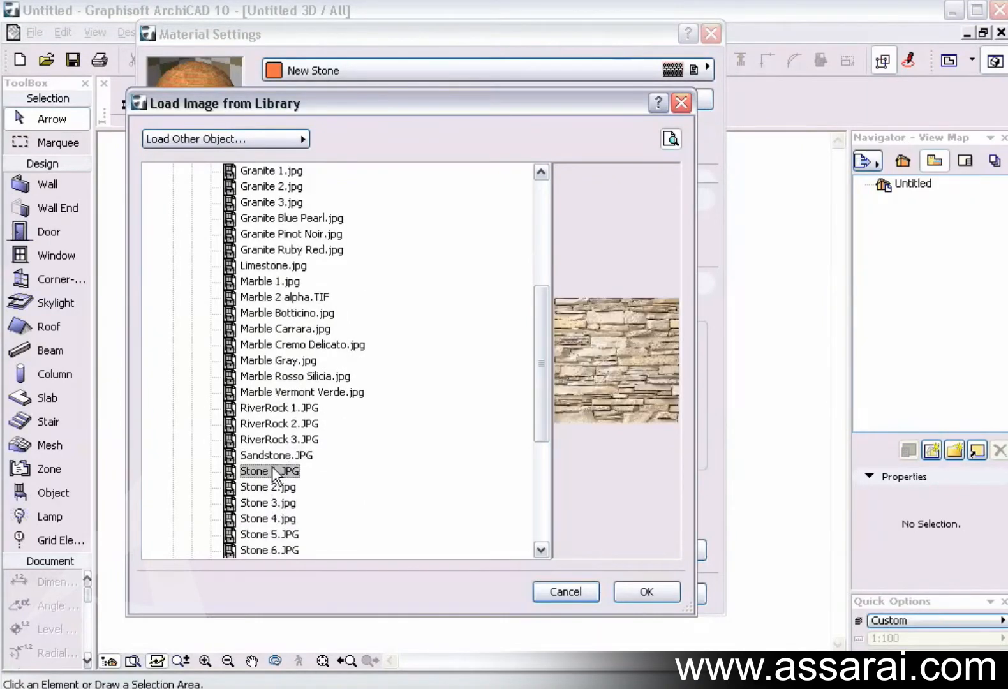
click(273, 455)
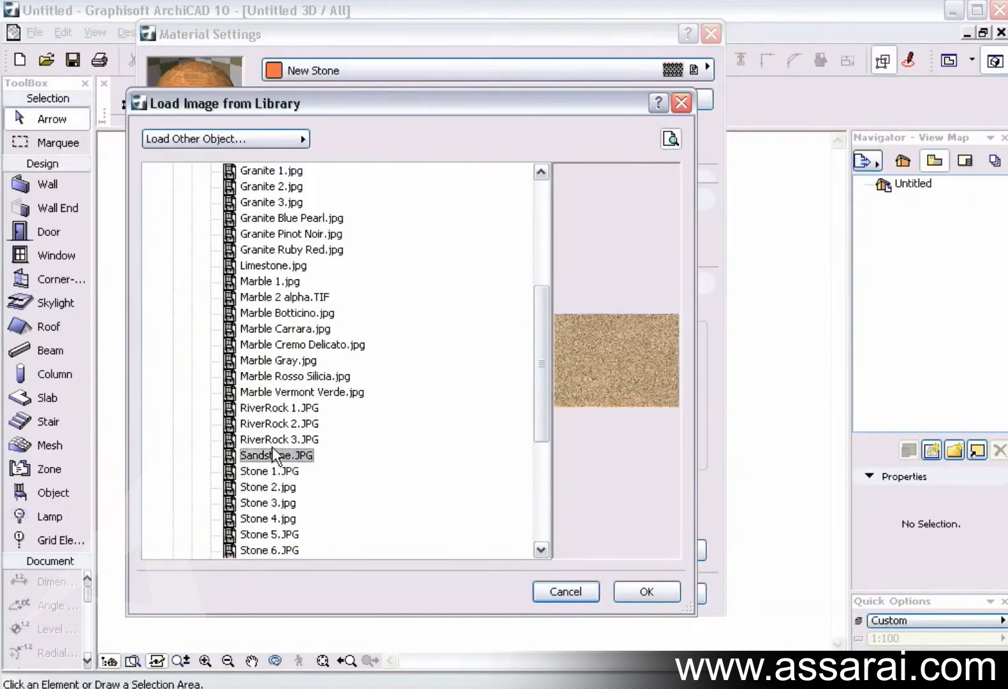
click(270, 439)
scroll(281, 434, down, 2)
scroll(281, 439, down, 2)
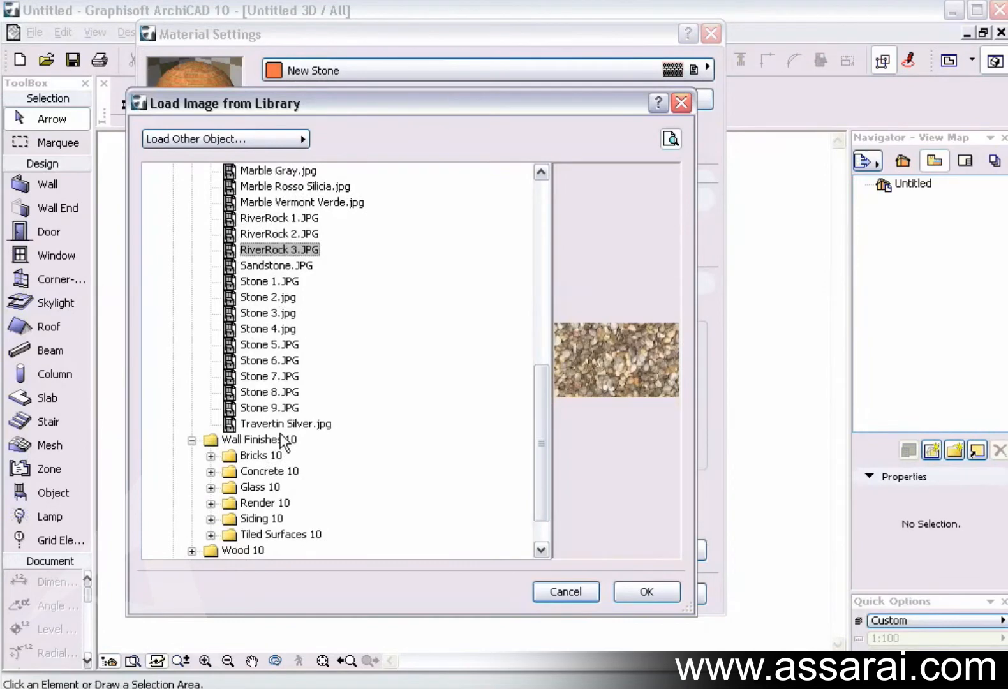
Step: Compare the Stone 9 to Stone 6 images and load Stone 5.JPG as the New Stone texture
click(272, 407)
click(268, 392)
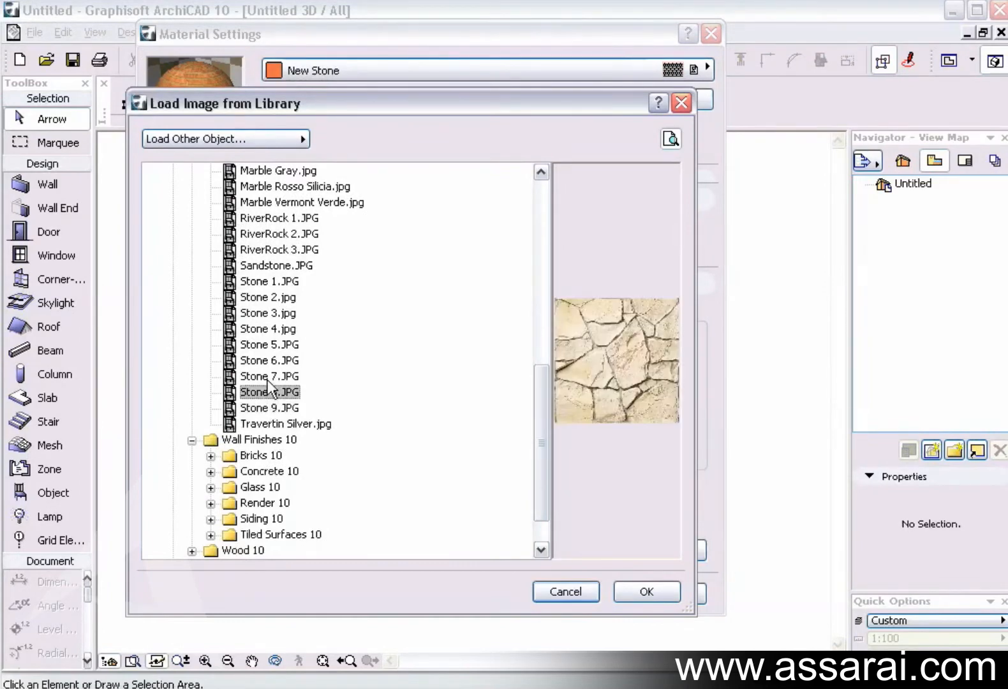
click(266, 376)
click(264, 360)
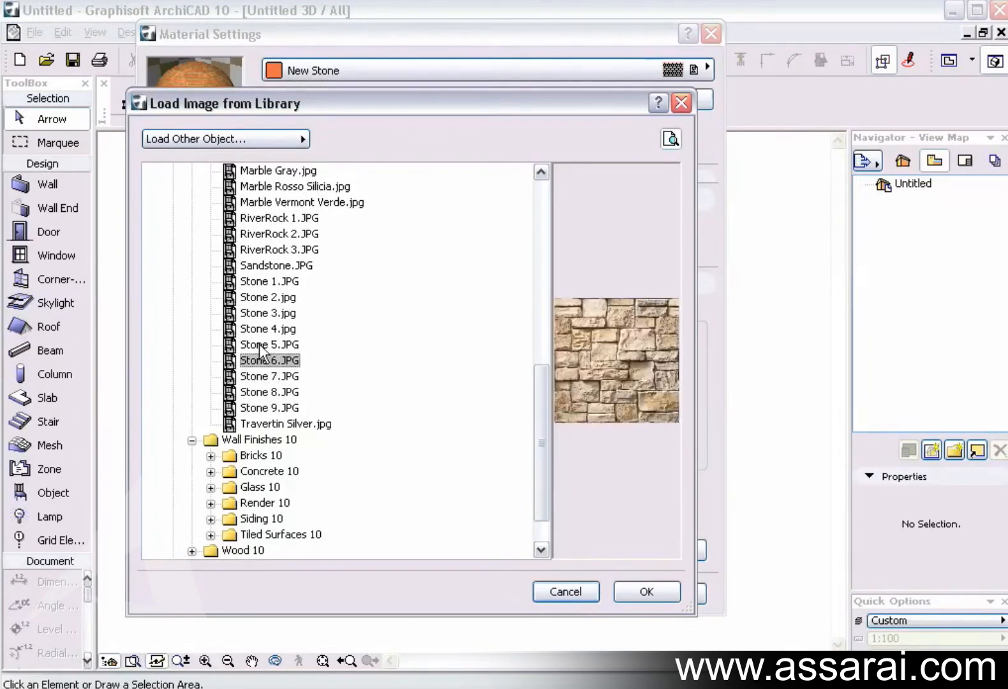
click(259, 344)
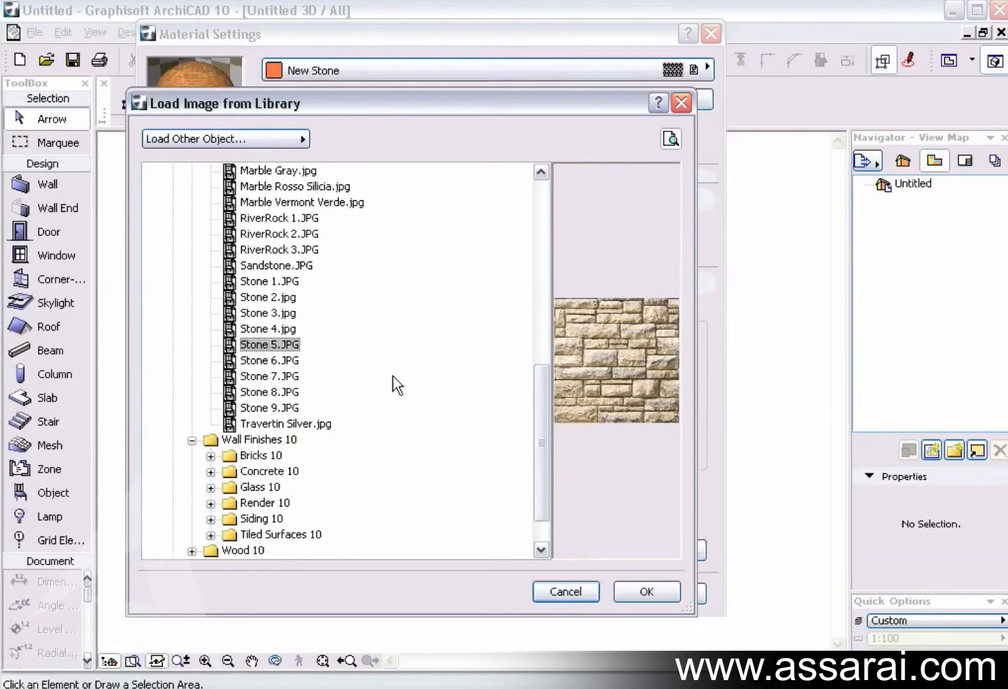
click(647, 592)
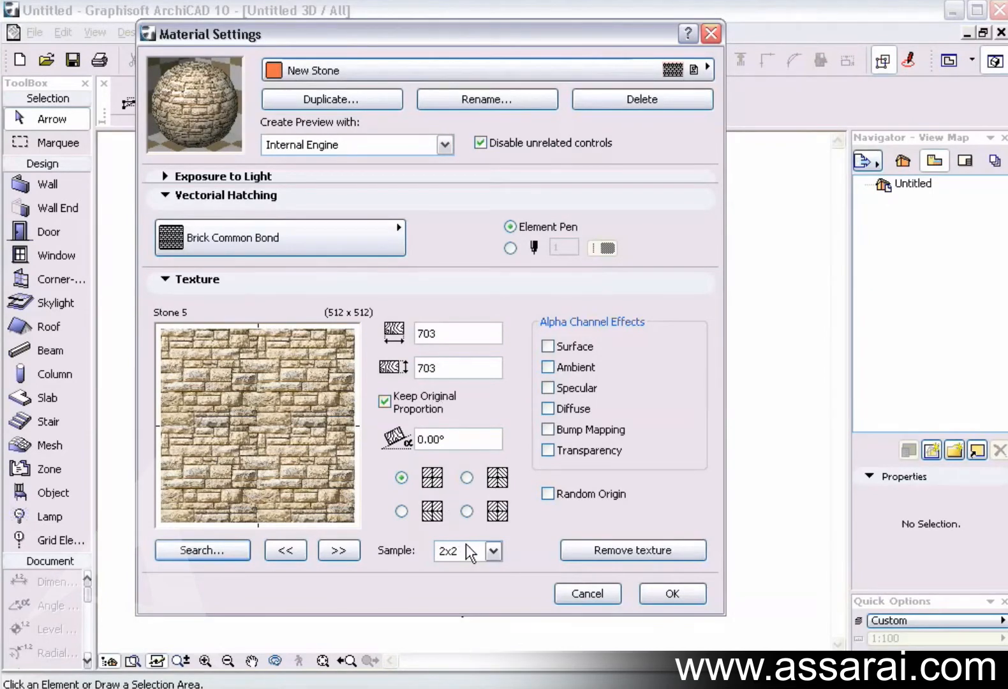
Step: Set the texture sample to 1x1 and step through the neighbouring library textures, ending on Stone 5
click(493, 550)
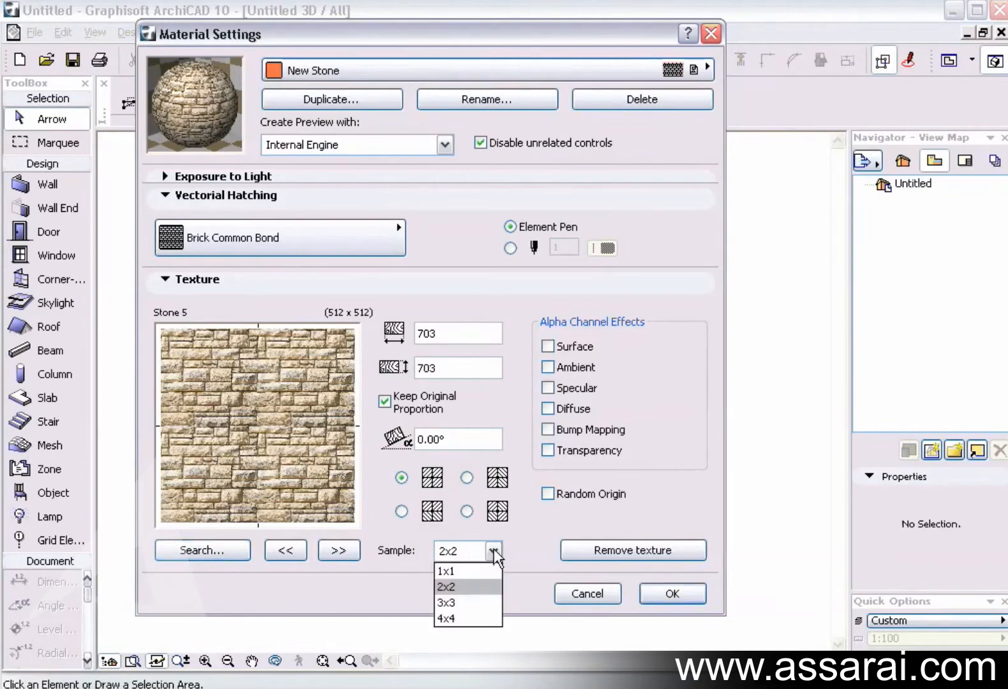
click(460, 569)
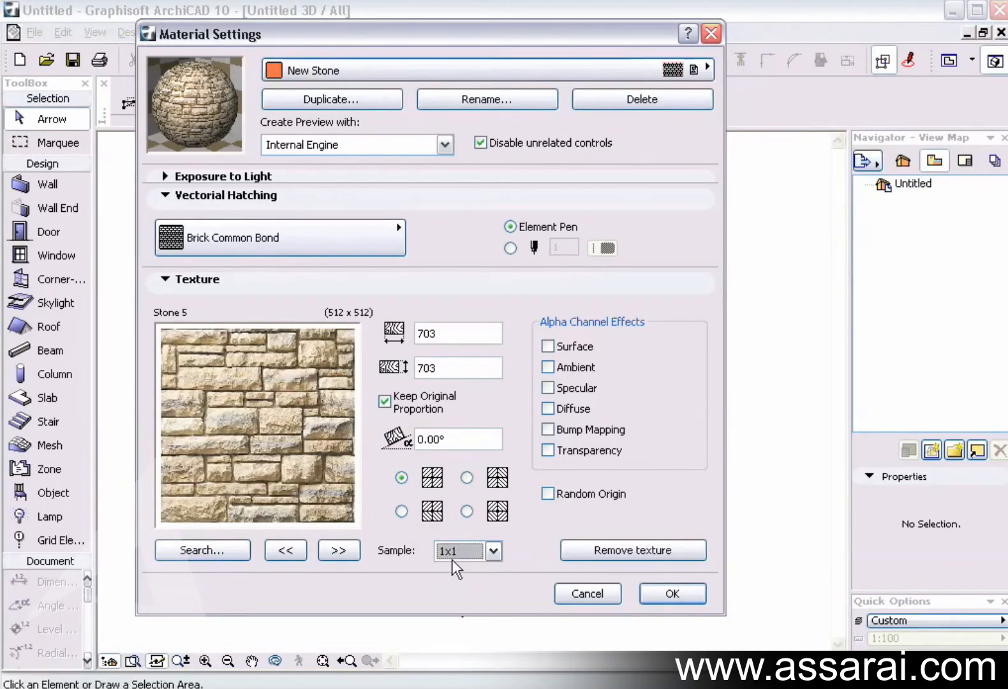
click(341, 551)
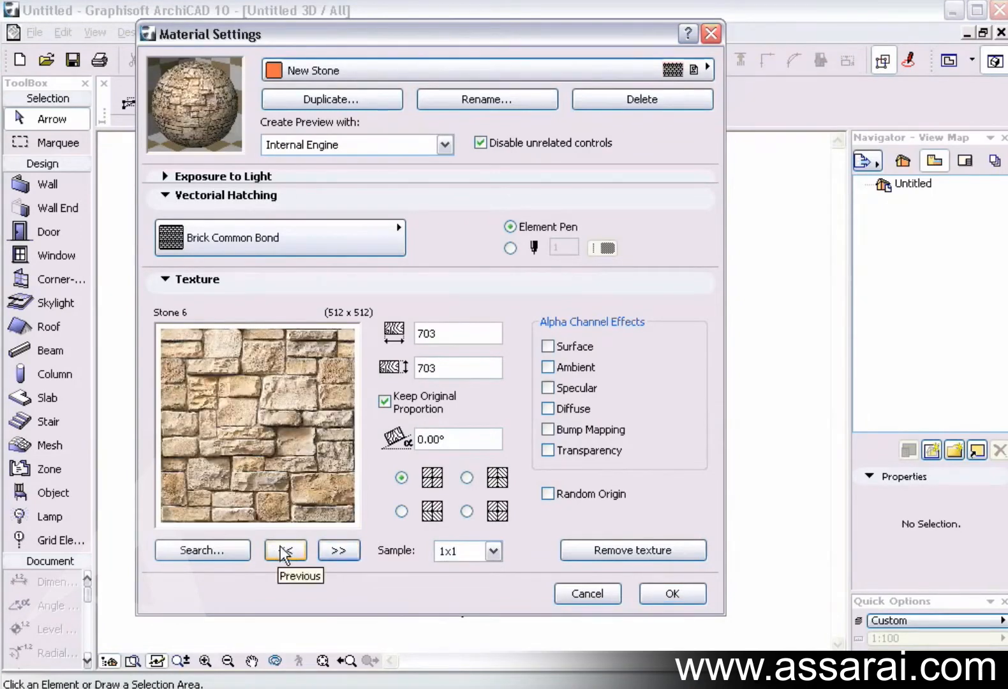
click(279, 551)
click(284, 553)
click(338, 550)
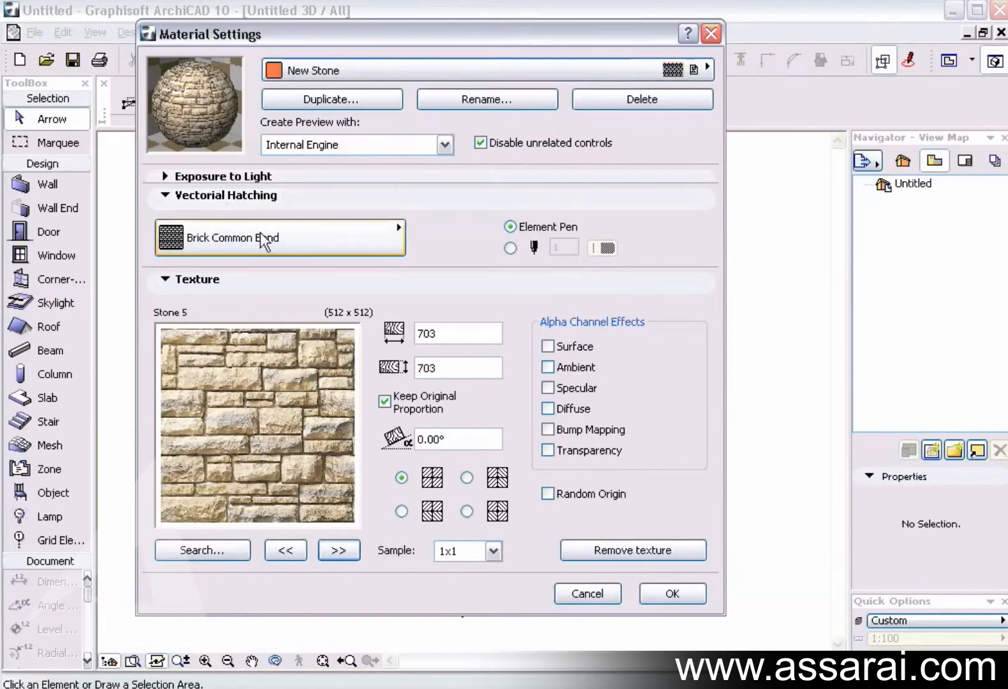
Step: Set the vectorial hatching of New Stone to Fieldstone 04
click(347, 237)
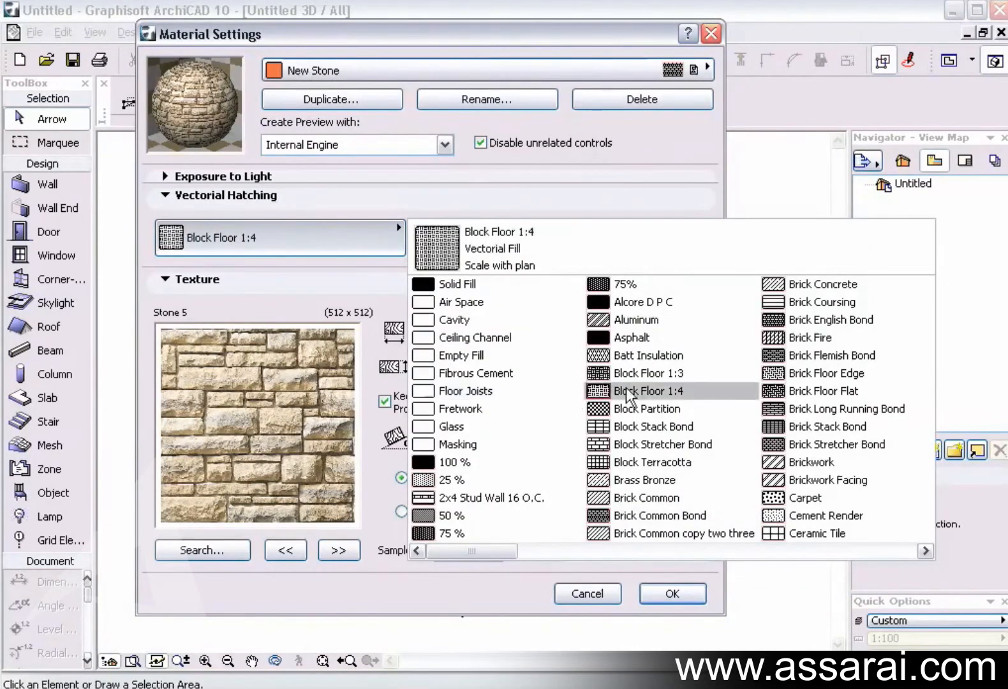
scroll(625, 392, down, 5)
scroll(628, 394, down, 5)
scroll(627, 395, down, 1)
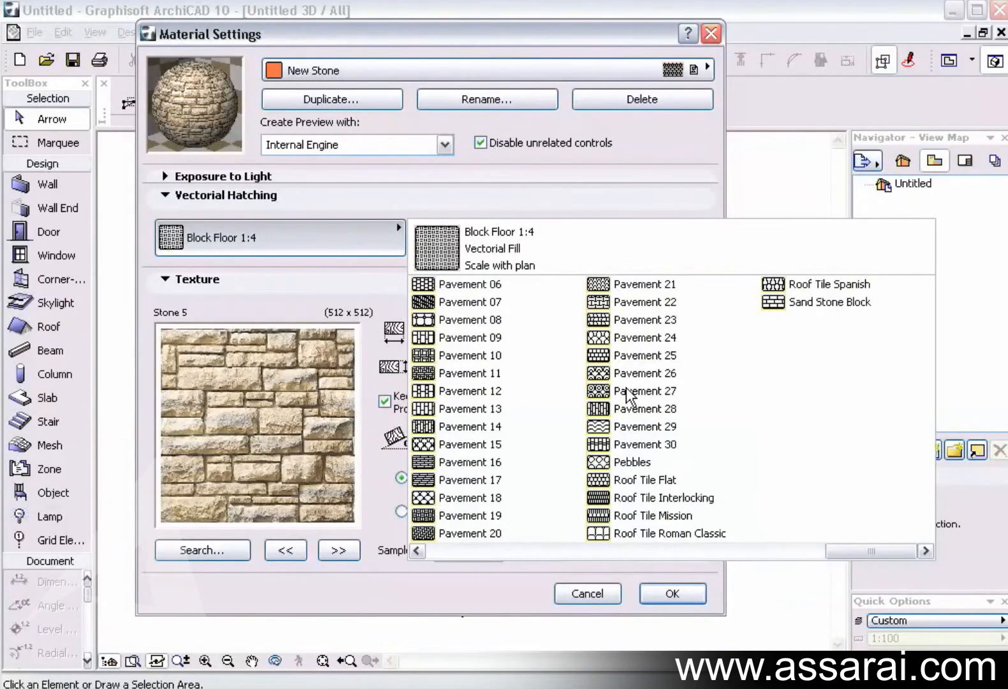
scroll(629, 396, up, 3)
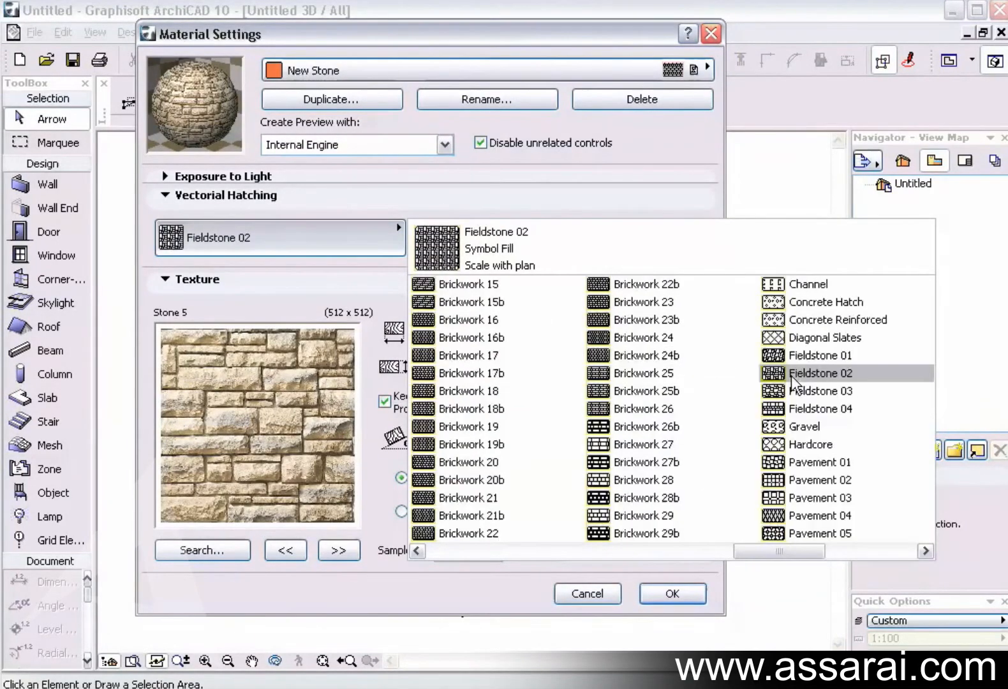
click(793, 405)
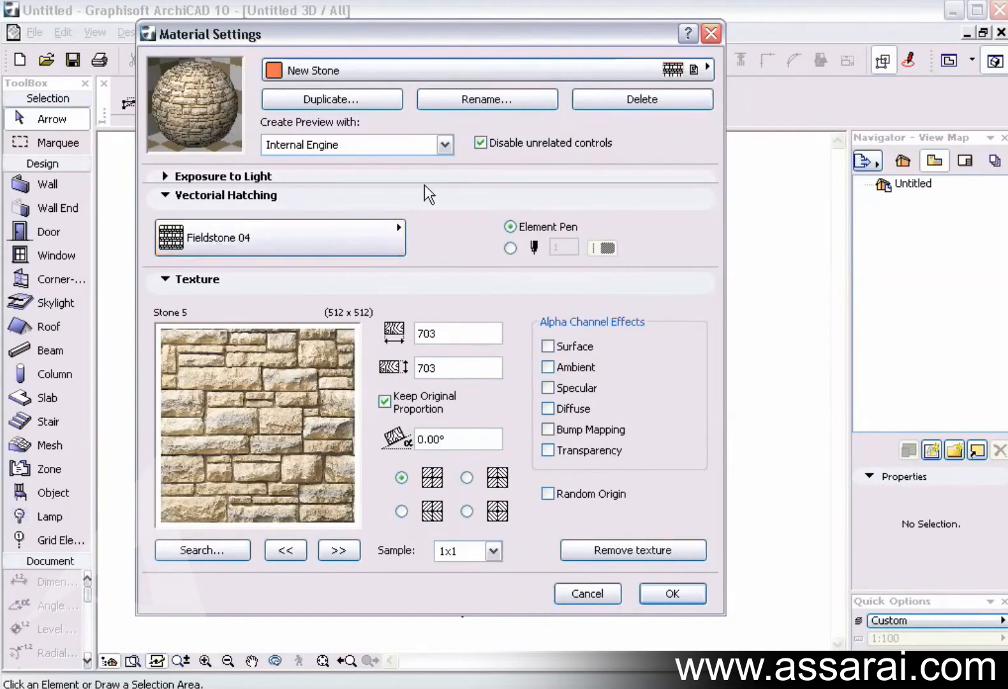
Step: Review the available preview engines and New Stone's Exposure to Light settings
click(445, 146)
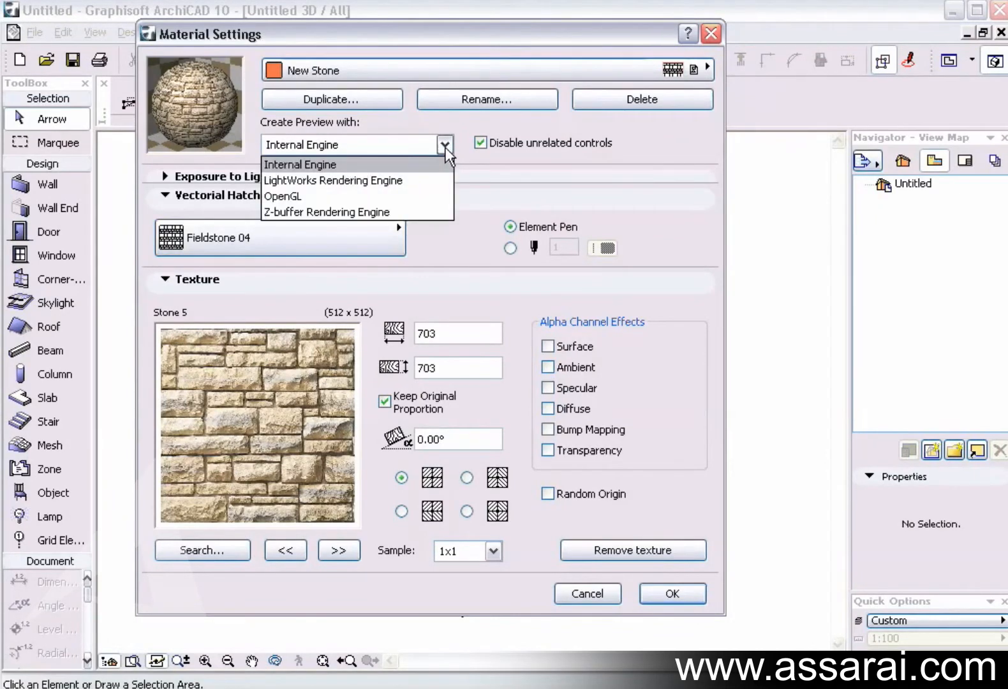
click(444, 147)
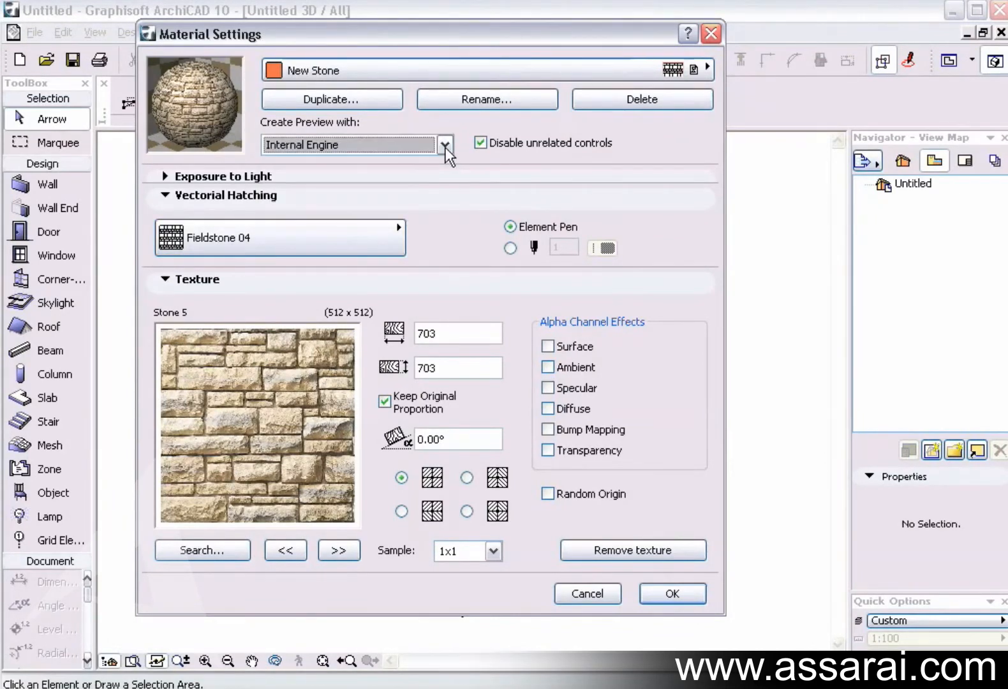
click(164, 176)
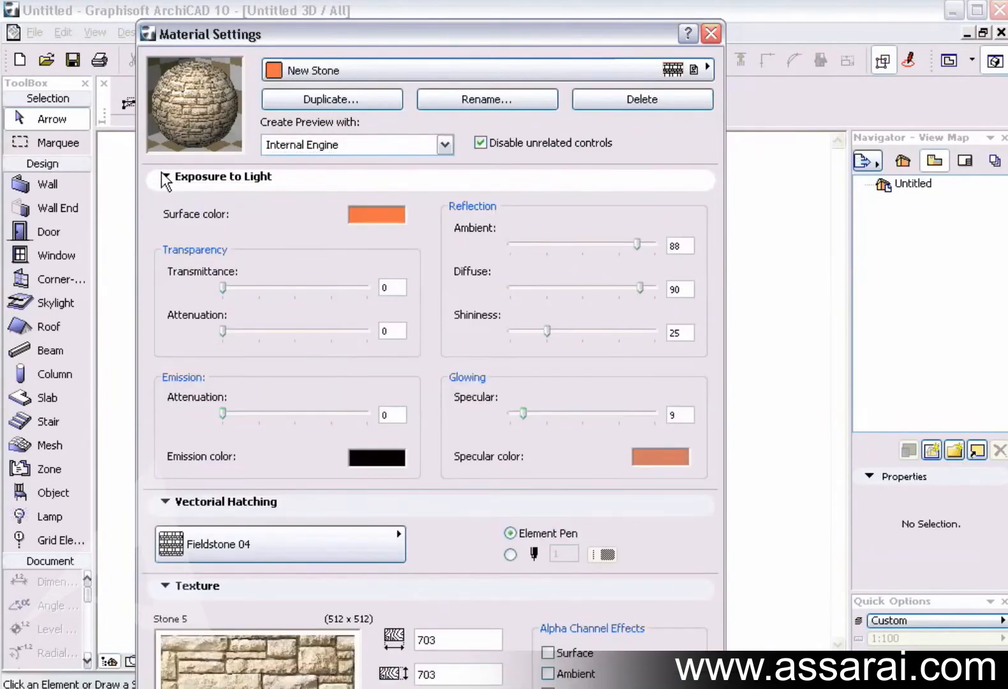
click(163, 174)
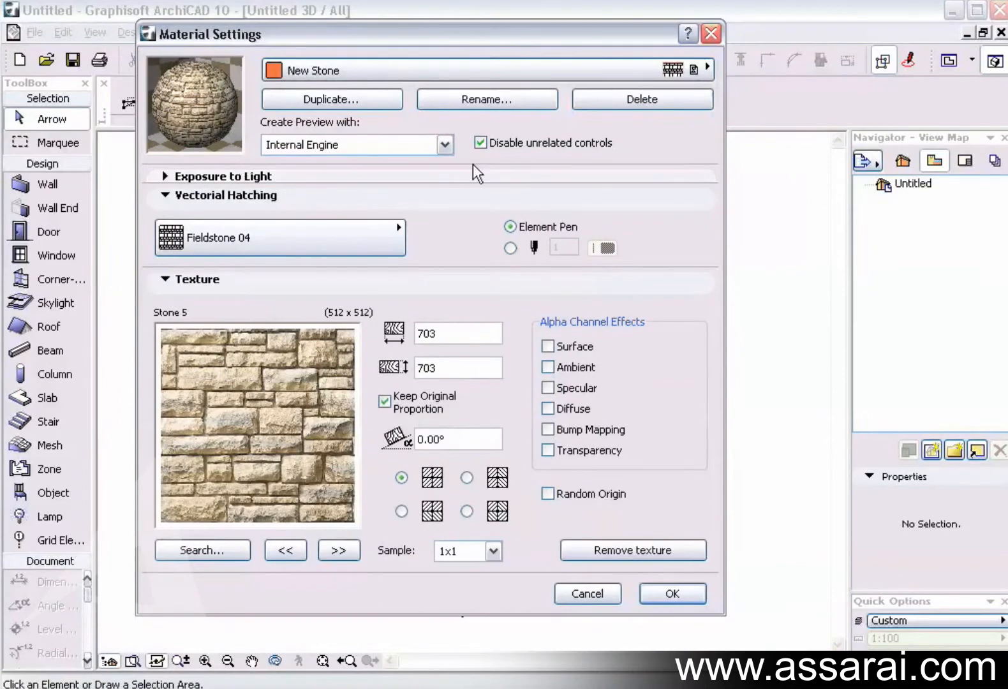
Step: Preview New Stone with the LightWorks Rendering Engine and match its shader settings with the Internal Engine
click(439, 145)
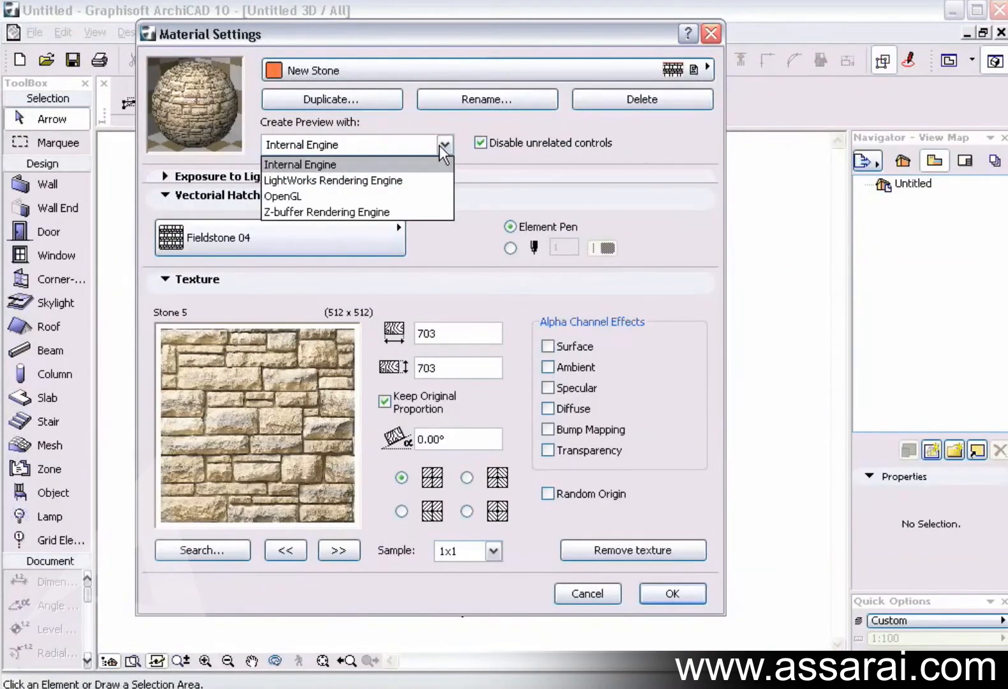
click(414, 180)
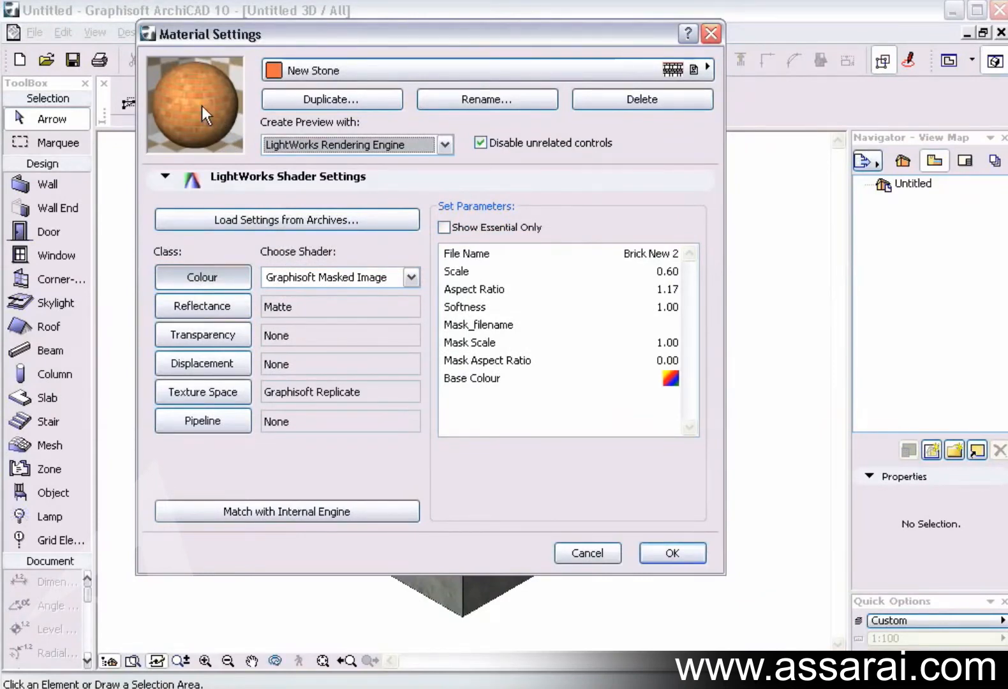
click(298, 510)
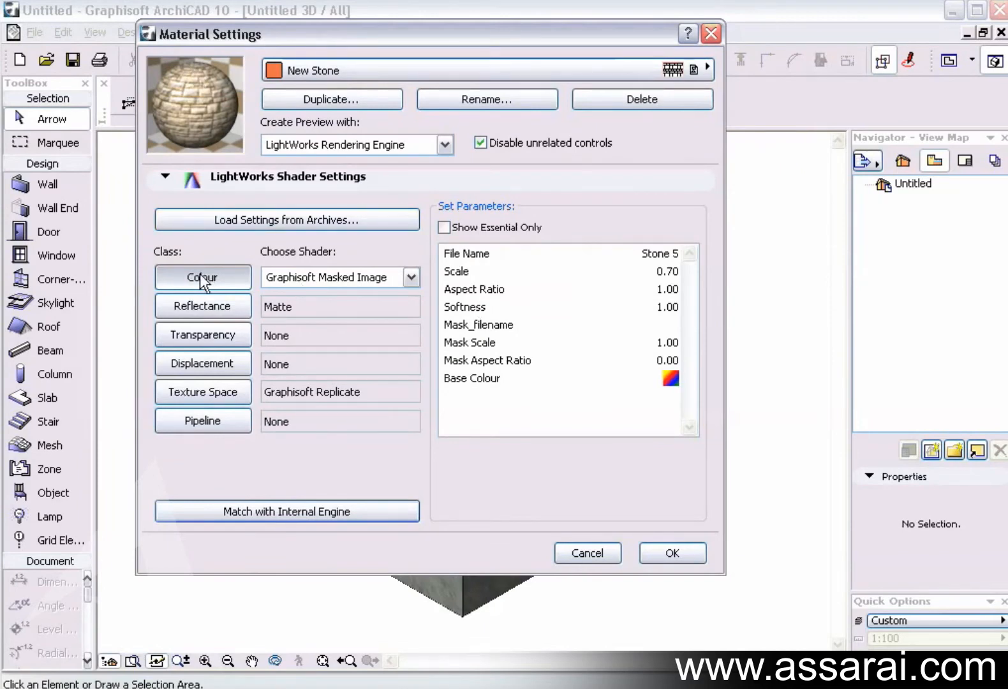
Step: Review New Stone's LightWorks shader classes, examining the Reflectance and Transparency parameters
click(228, 306)
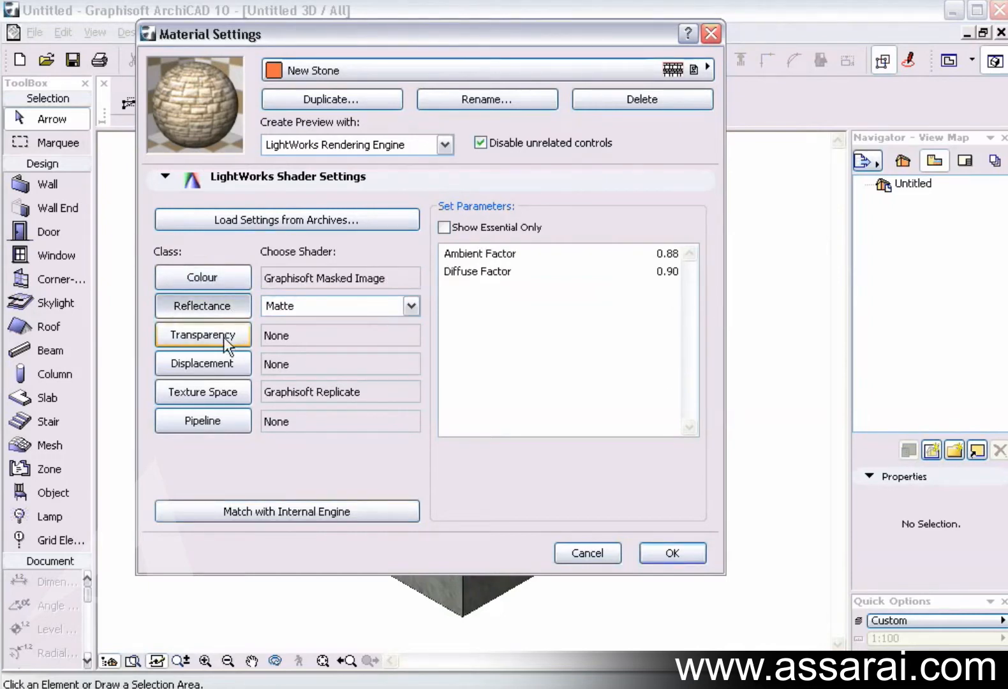
click(223, 340)
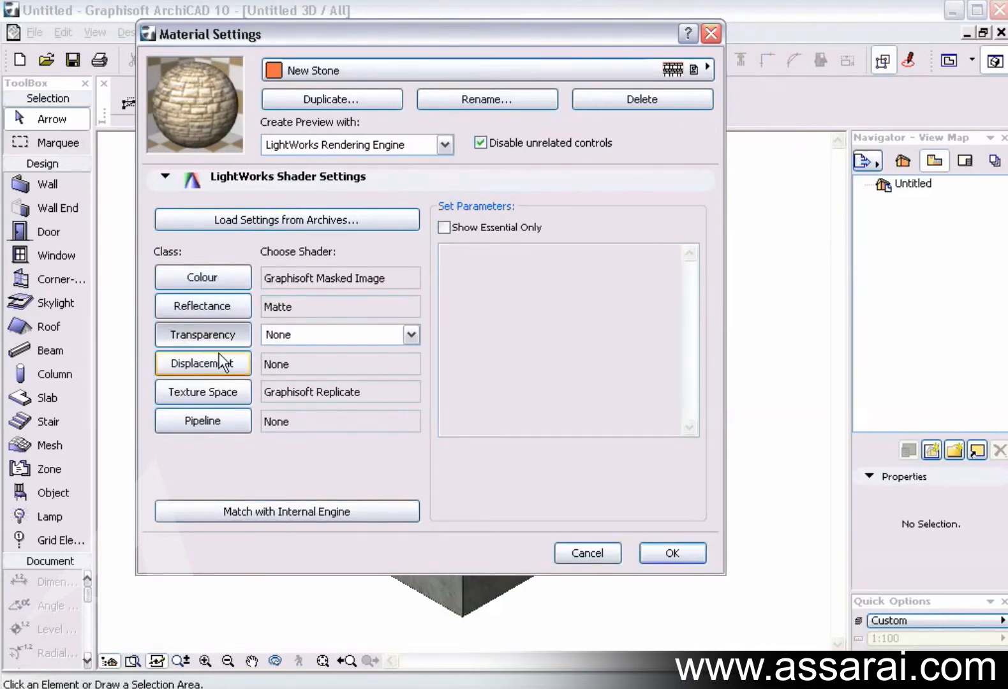
click(217, 357)
click(215, 338)
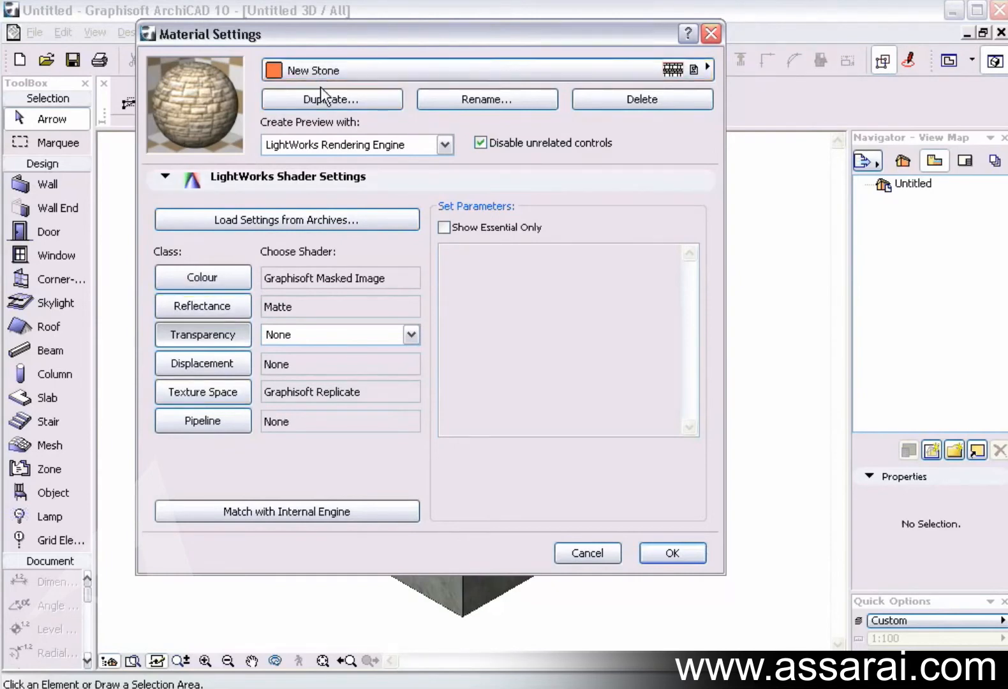
Step: Preview New Stone with the Internal Engine, change its surface color to a muted tan brown and accept the material settings
click(362, 143)
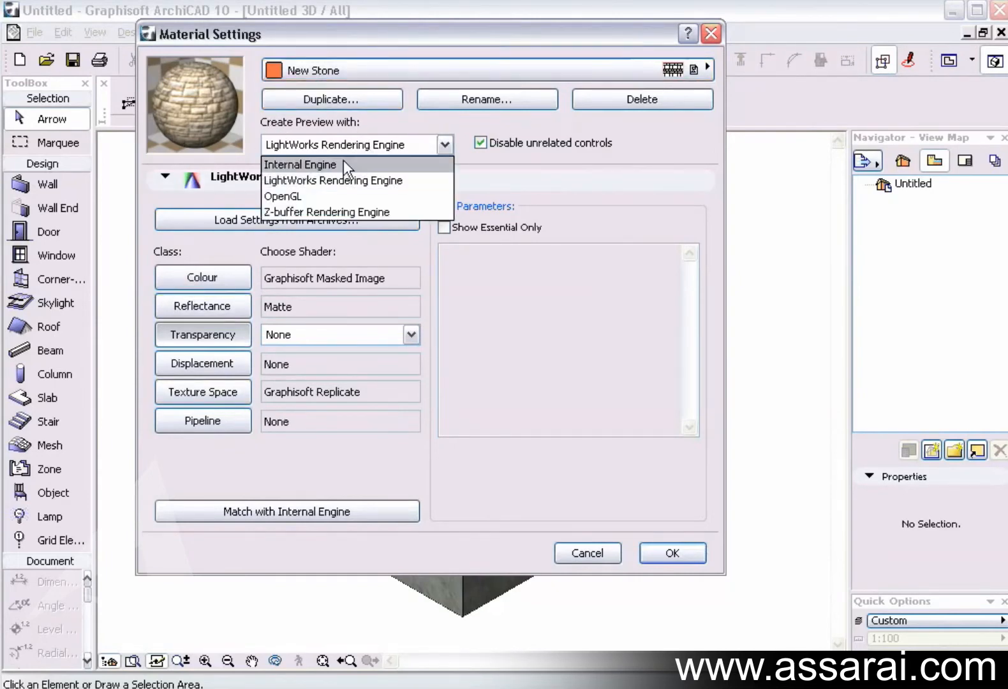
click(343, 164)
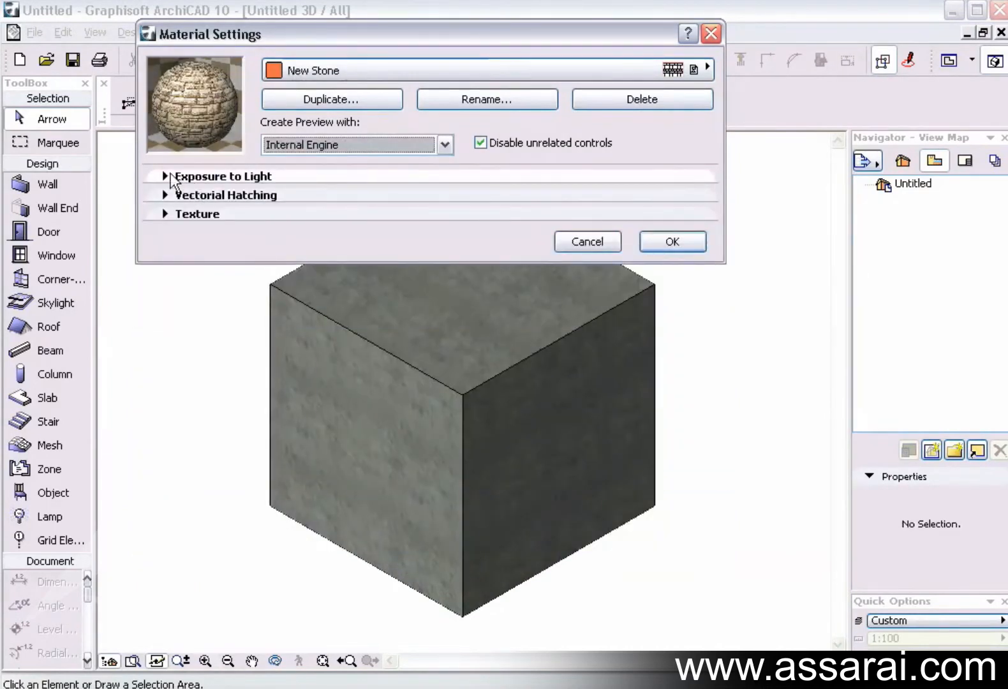
click(171, 178)
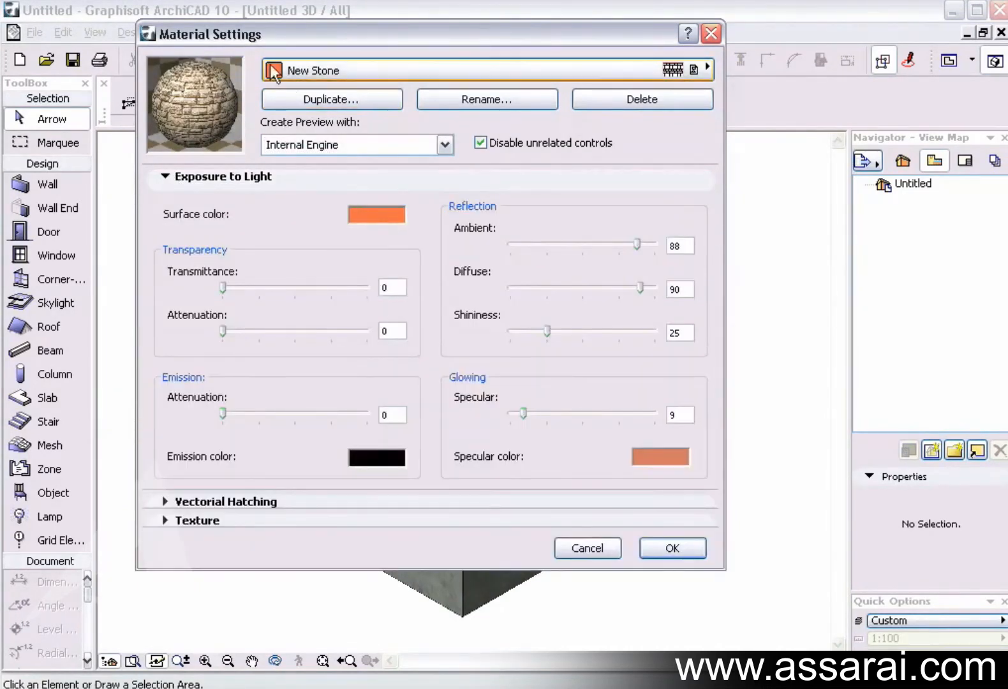
click(385, 214)
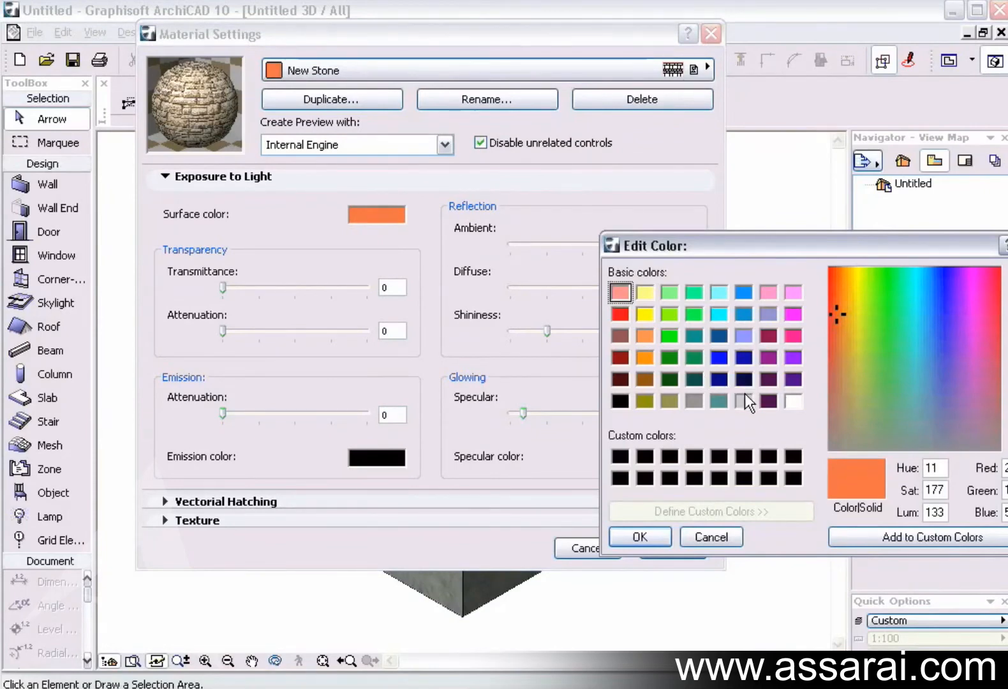
click(838, 392)
click(640, 536)
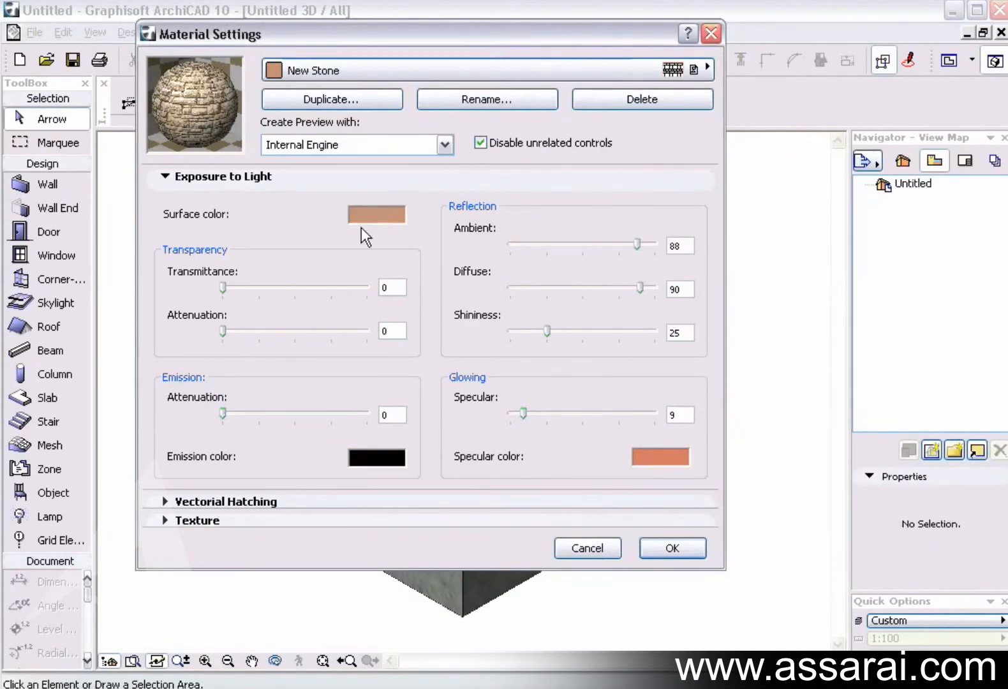
click(674, 548)
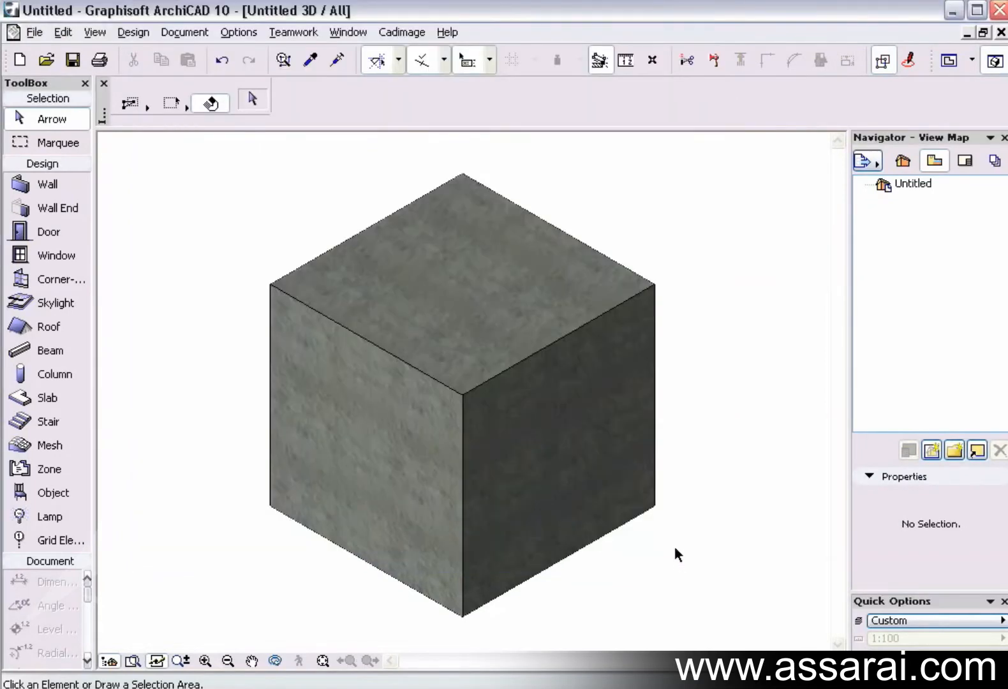
Step: Assign the New Stone material to the top, side and bottom surfaces of the cube-shaped slab
click(464, 299)
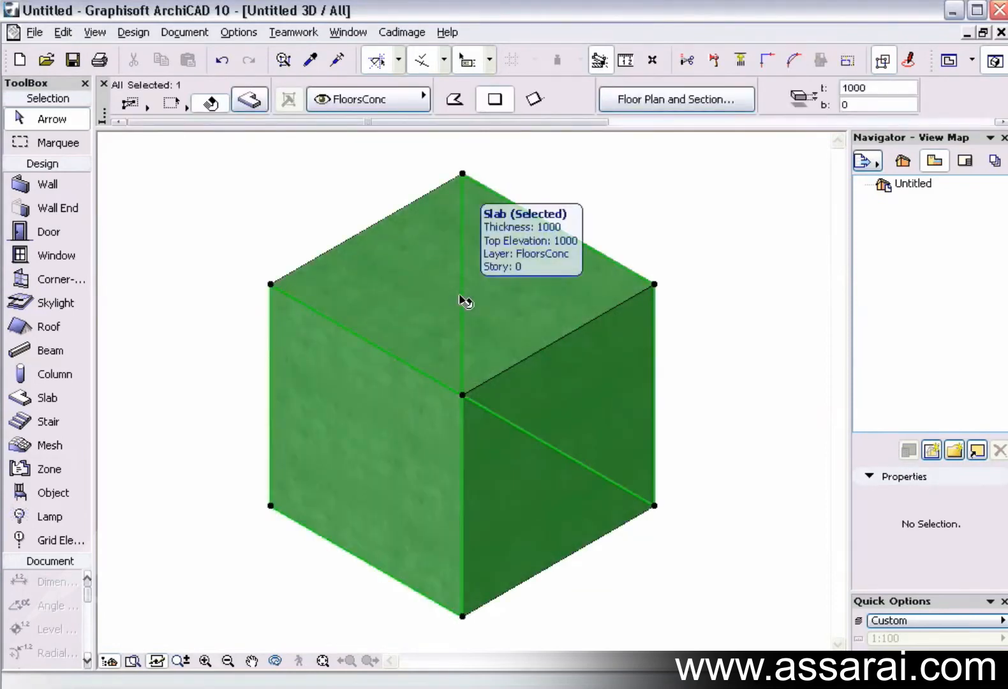
click(253, 101)
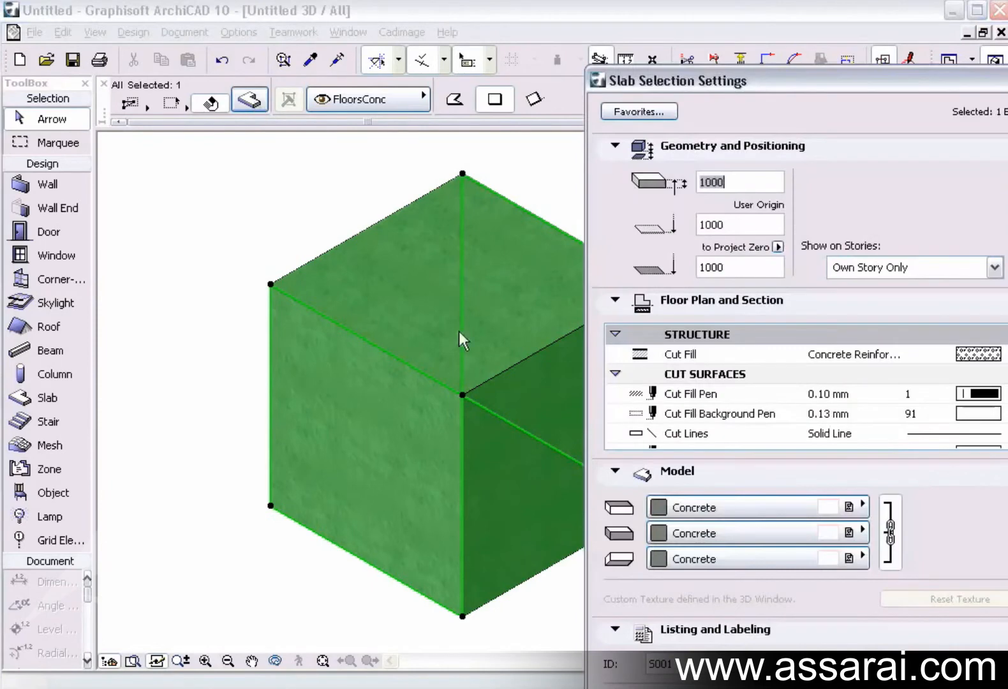
drag(709, 81, 251, 62)
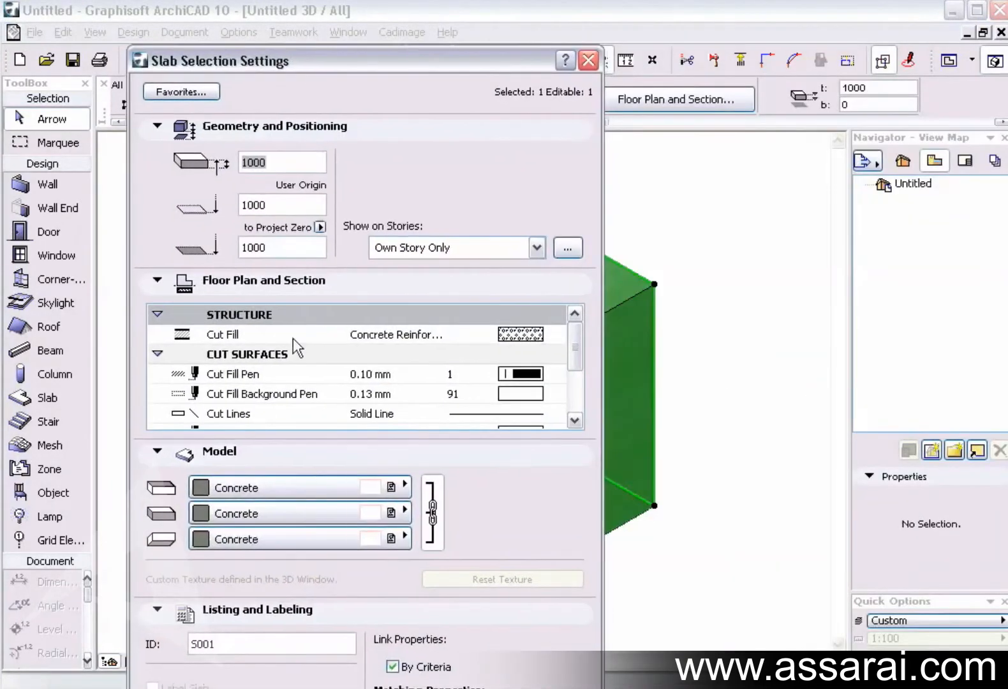
click(378, 516)
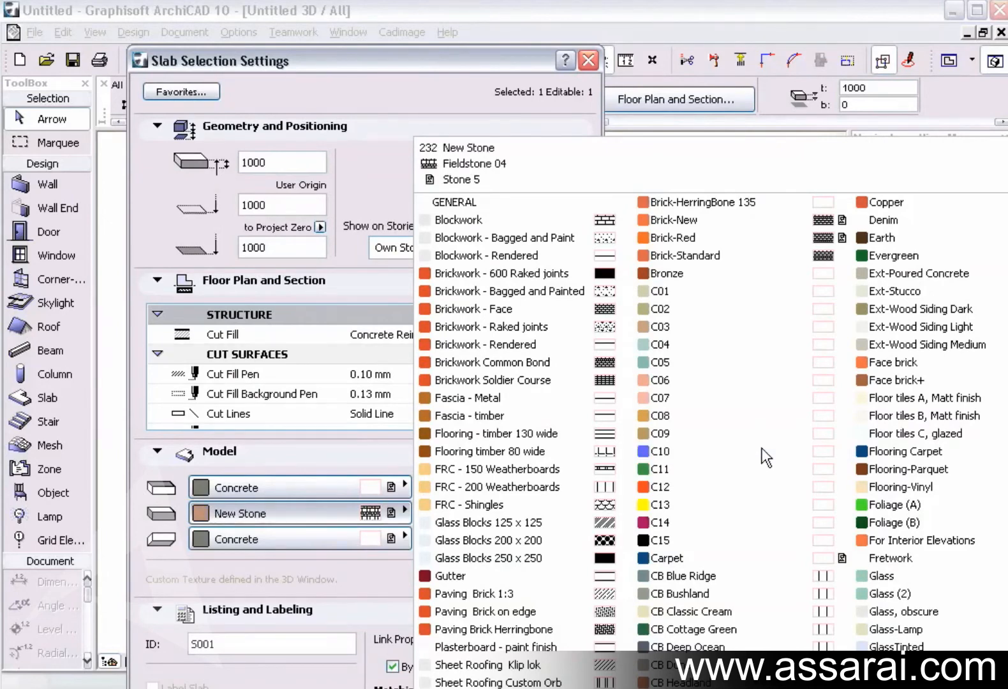
click(1007, 619)
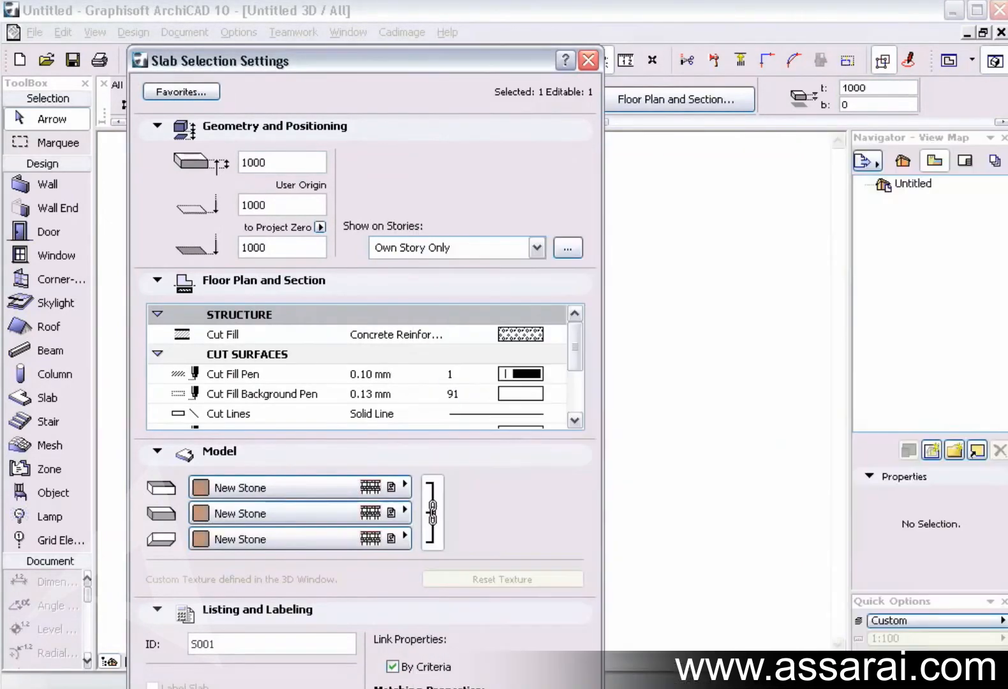
click(552, 688)
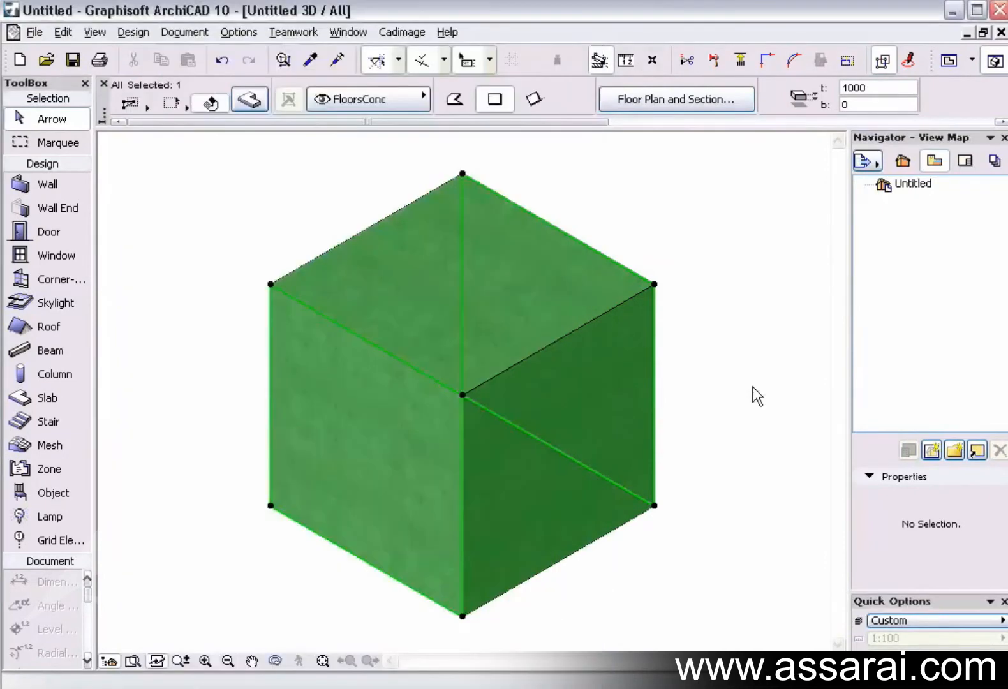
click(736, 346)
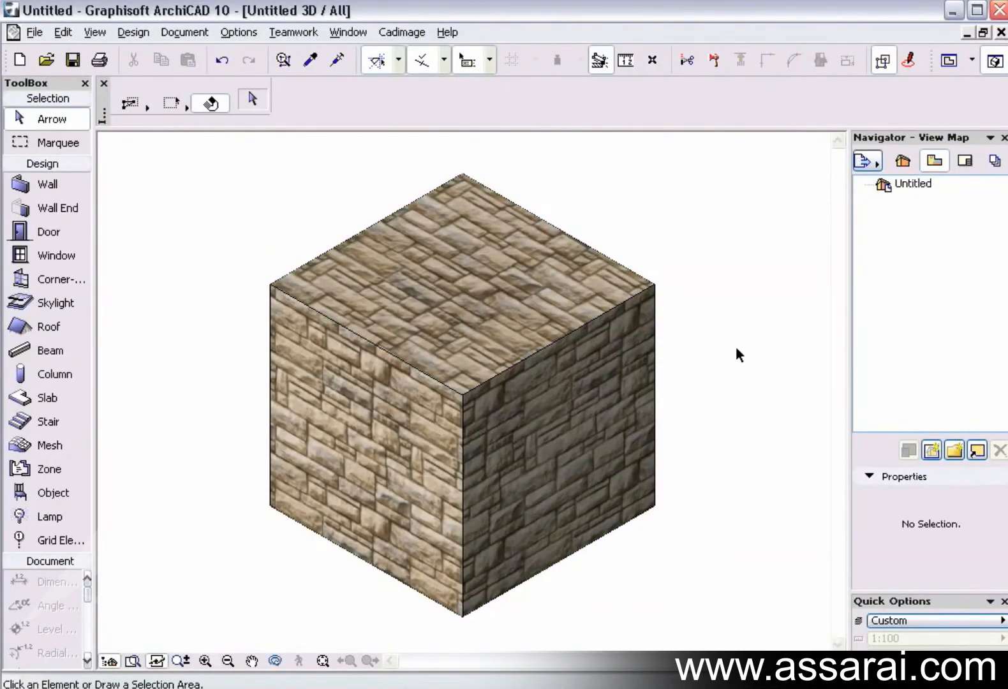
Step: Show the 3D Visualization tools above the model and set the 3D window's engine to Internal Engine
right_click(193, 57)
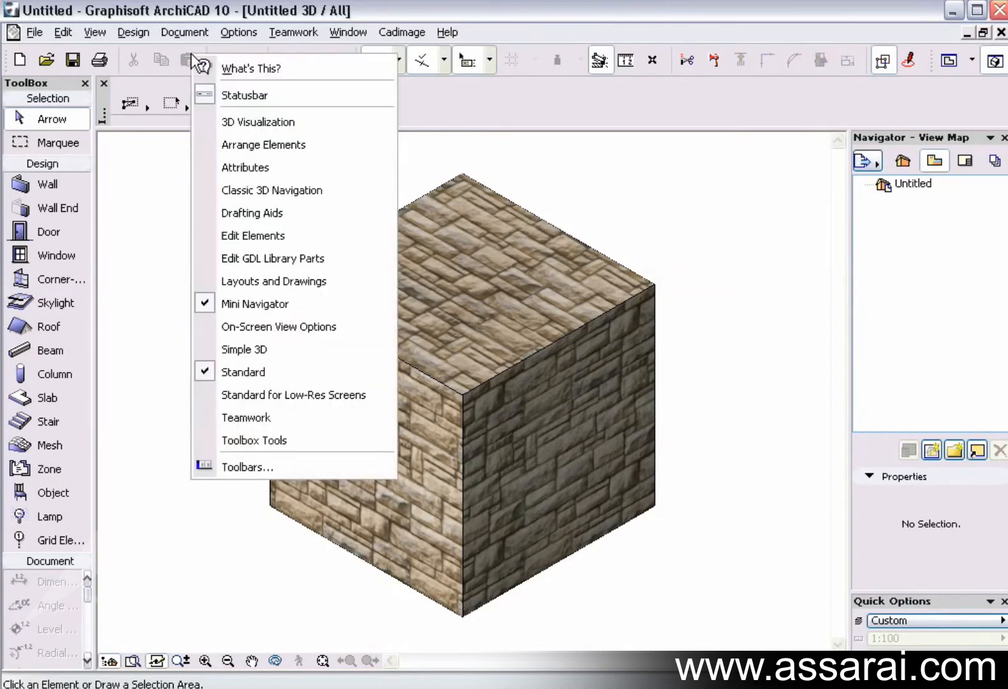
click(220, 122)
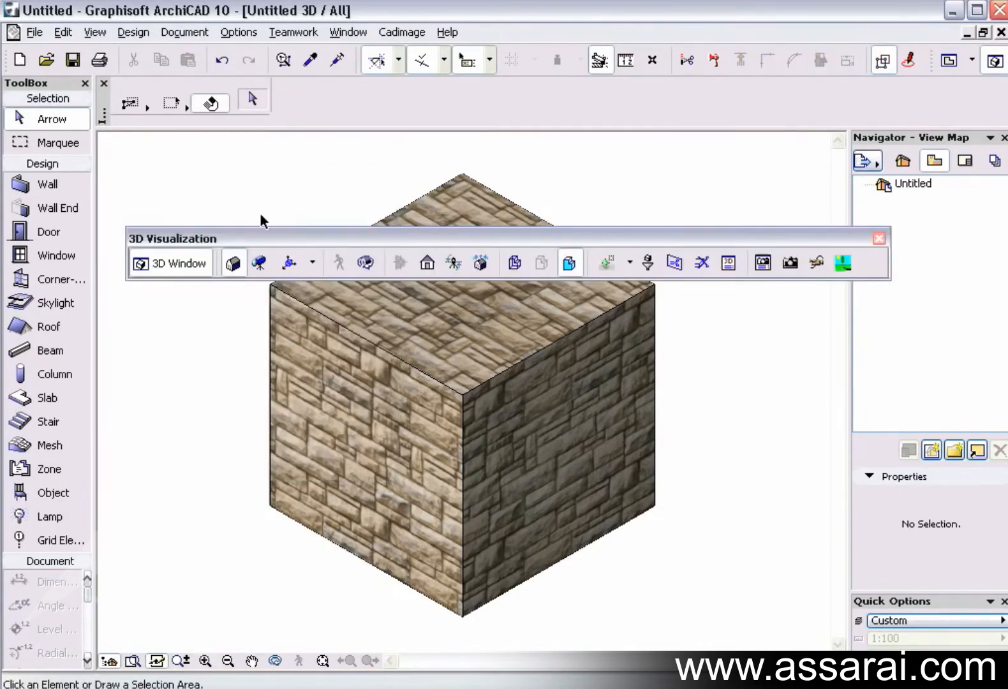
drag(263, 245, 234, 137)
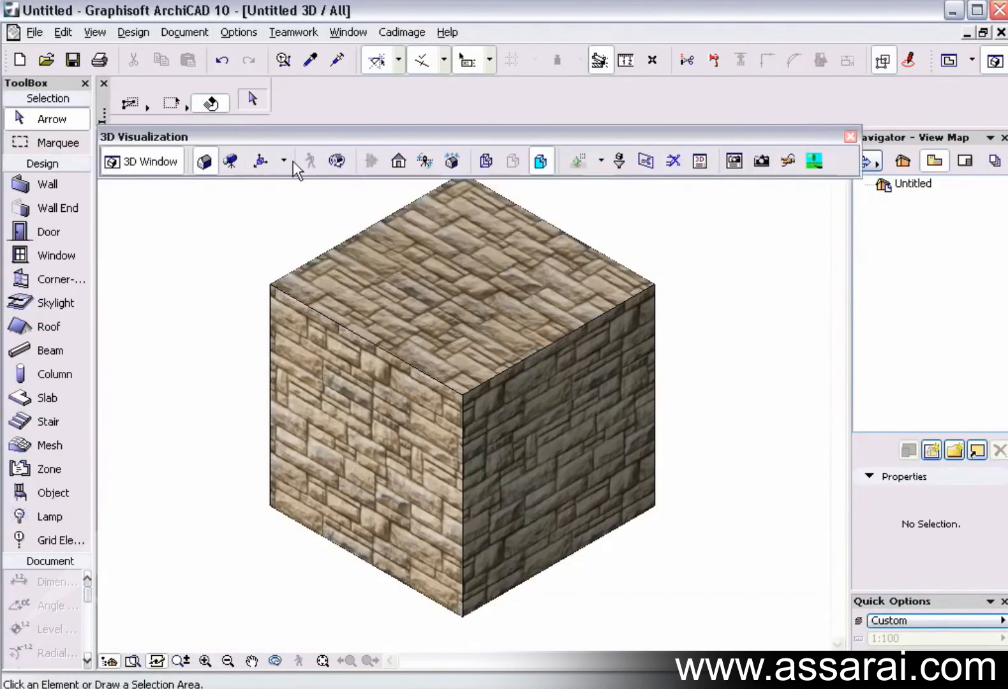
click(699, 161)
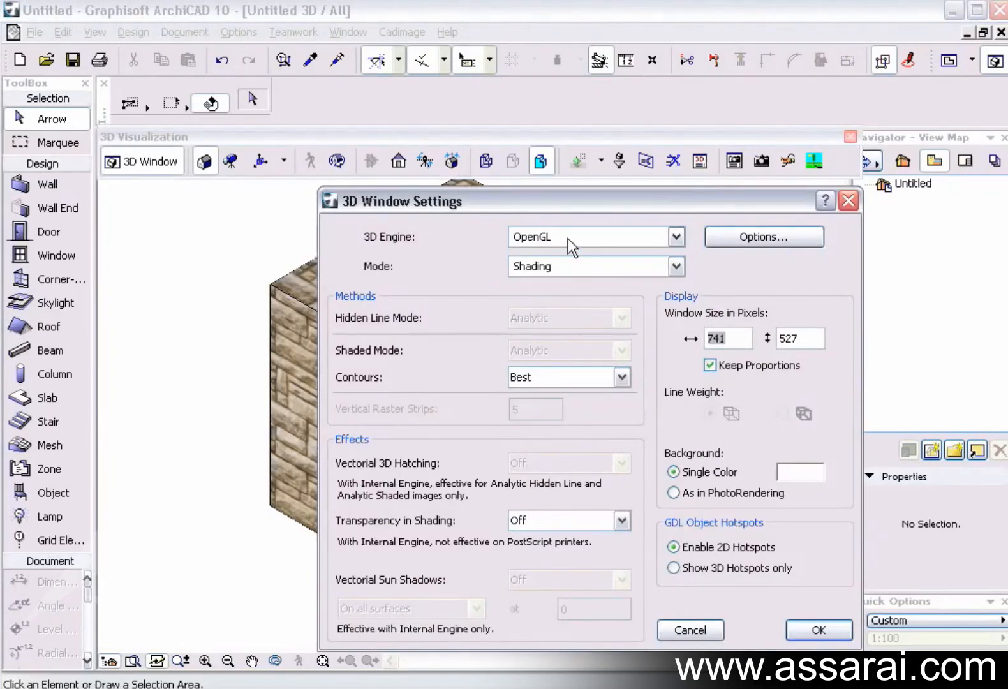
click(598, 236)
click(597, 255)
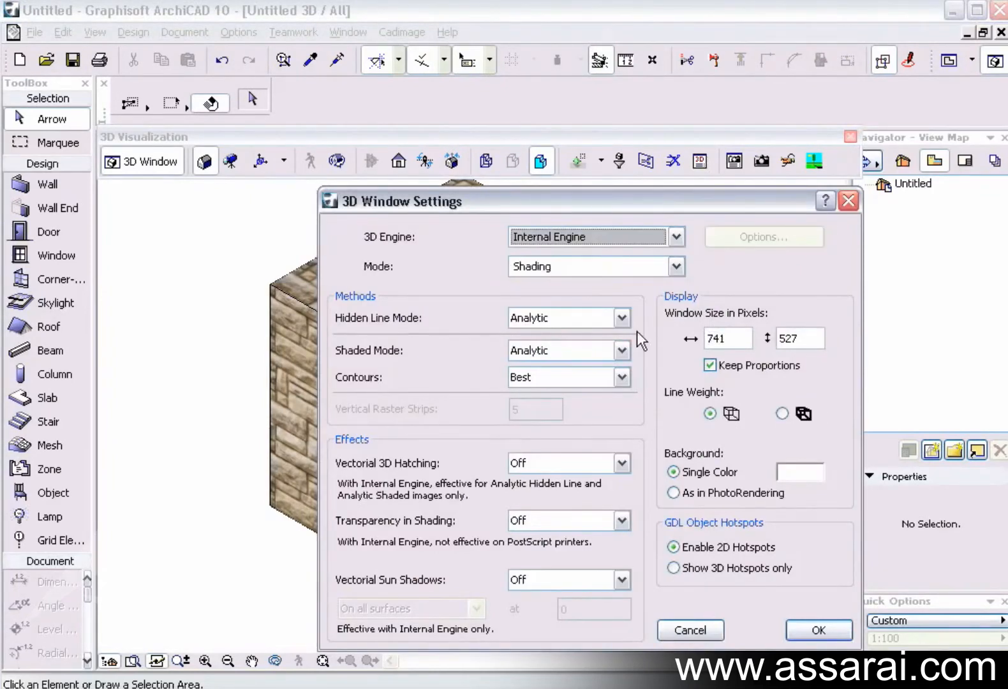
click(817, 629)
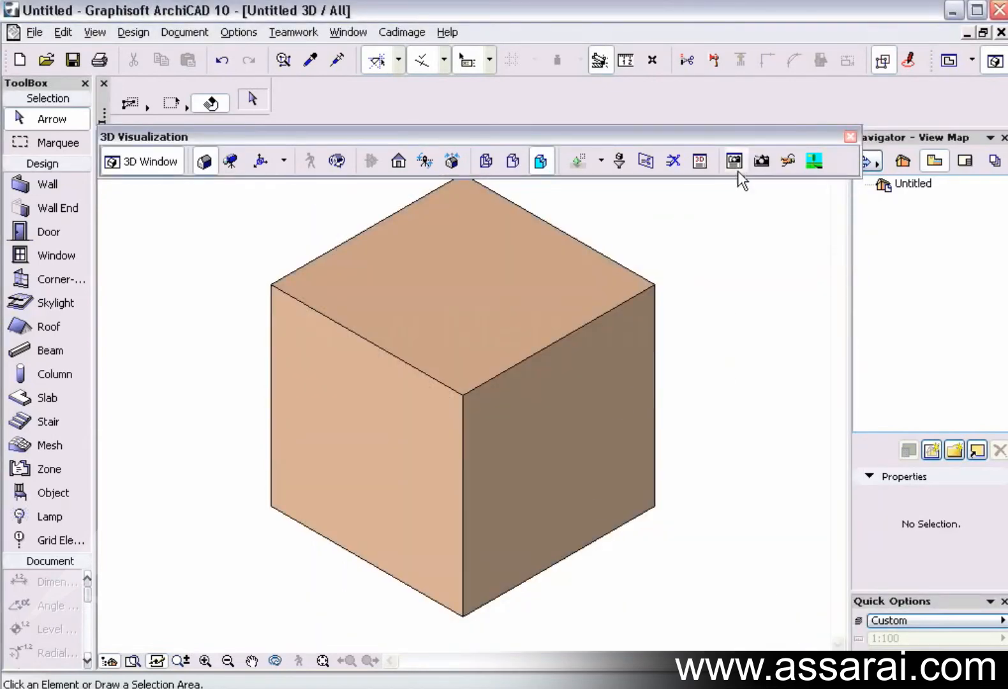
Step: Turn on Vectorial 3D Hatching in the 3D window settings
click(701, 163)
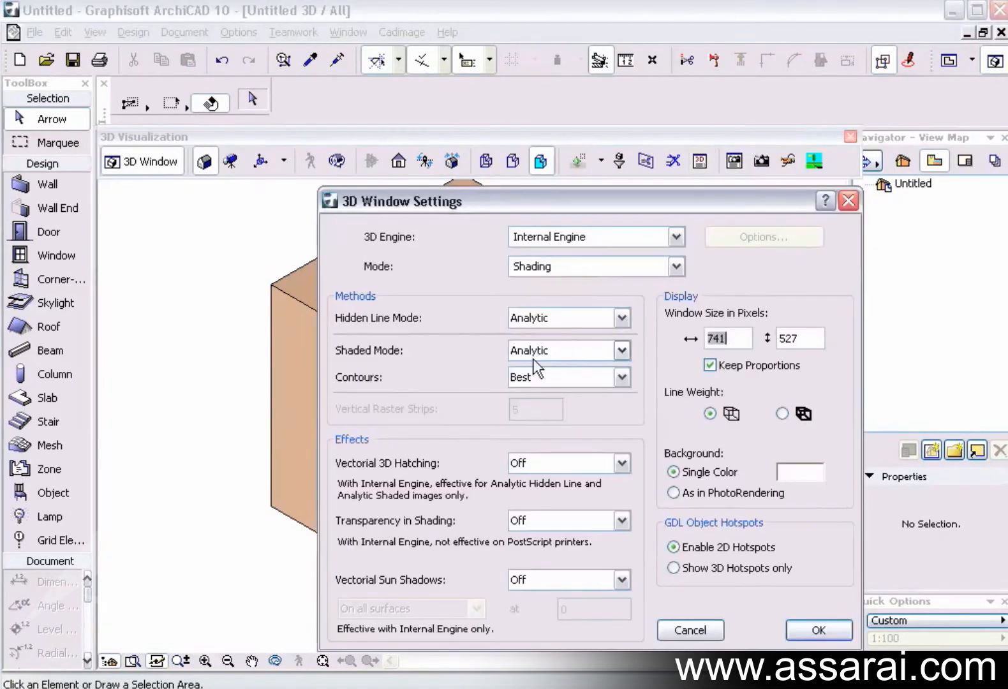
click(577, 469)
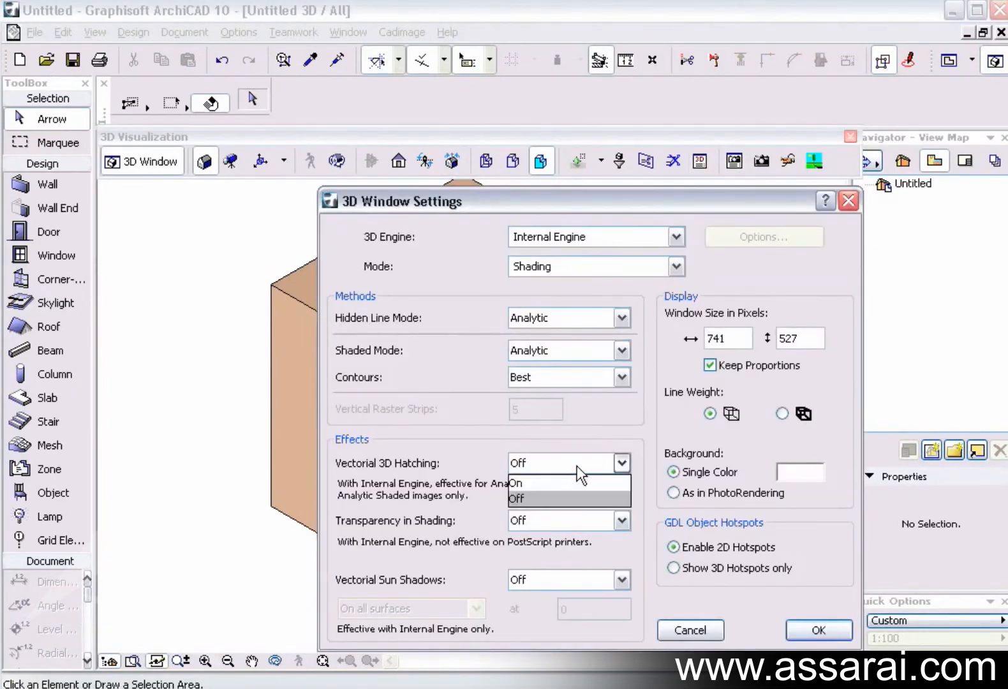
click(565, 482)
click(805, 630)
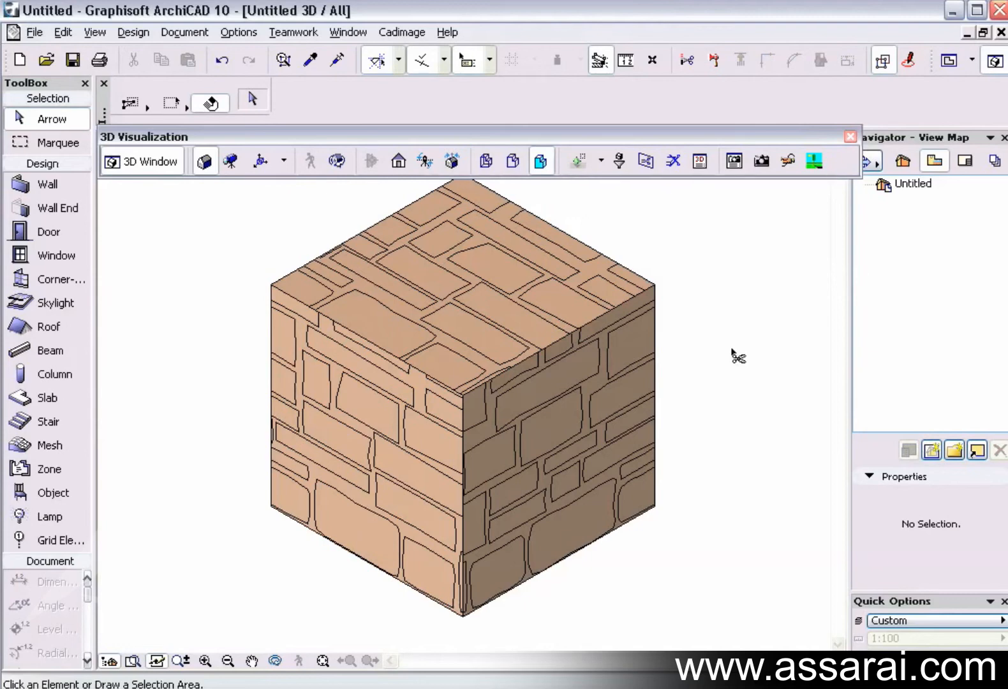
Step: Close the 3D Visualization tools and the 3D window to return to the floor plan
click(850, 137)
click(758, 153)
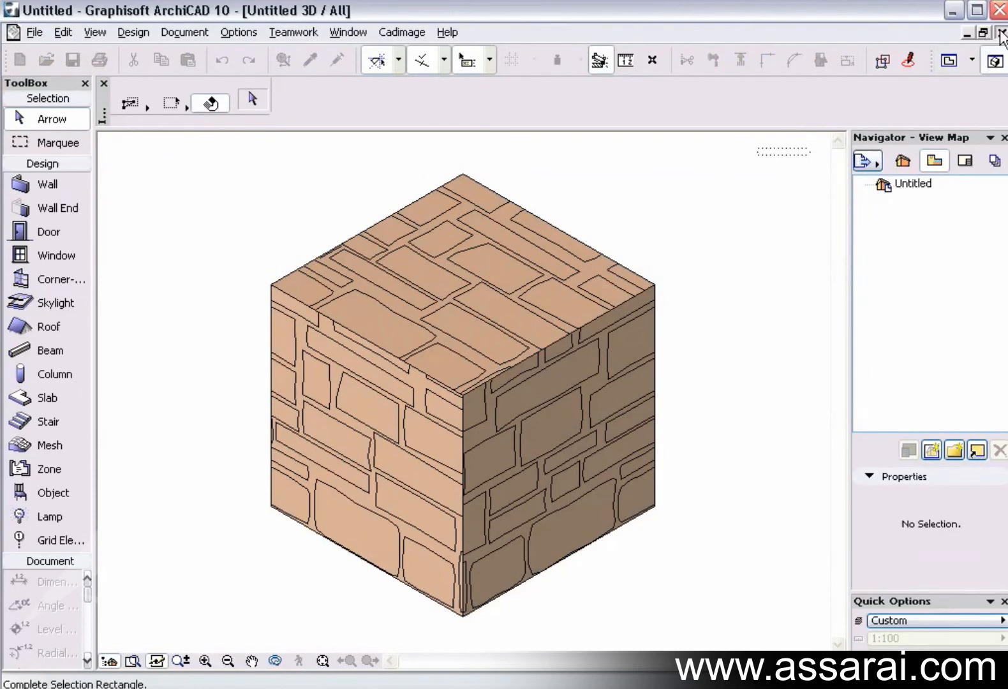
click(1001, 32)
Step: Enable cover fills for the slab on the floor plan with Use Fill of Surface Material, and deselect the slab
click(548, 361)
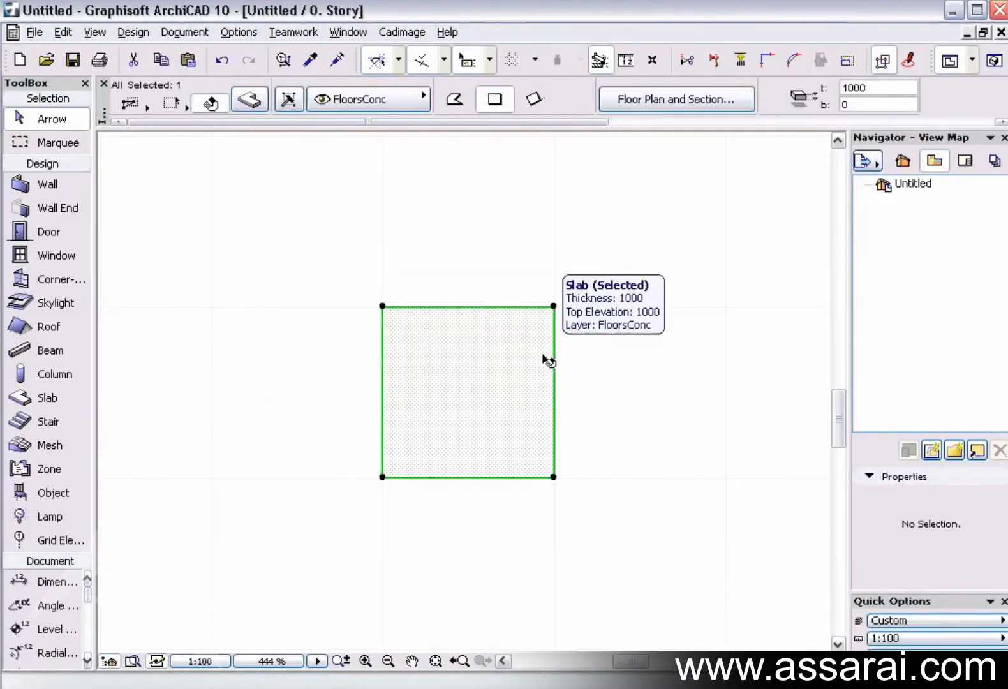
click(245, 100)
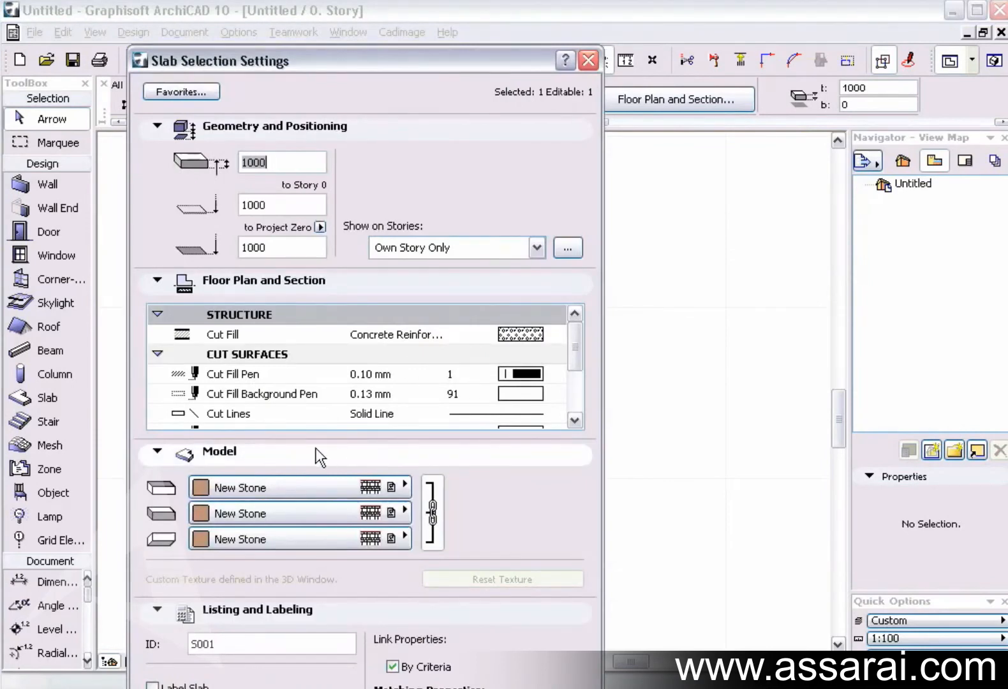
click(157, 354)
click(160, 374)
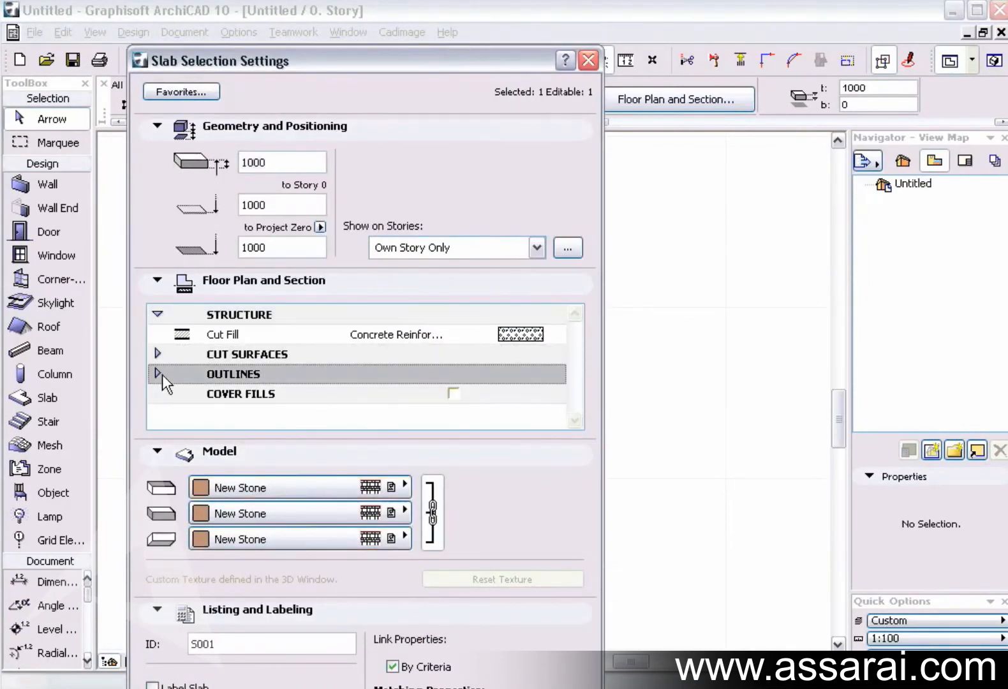
click(457, 394)
scroll(498, 399, down, 2)
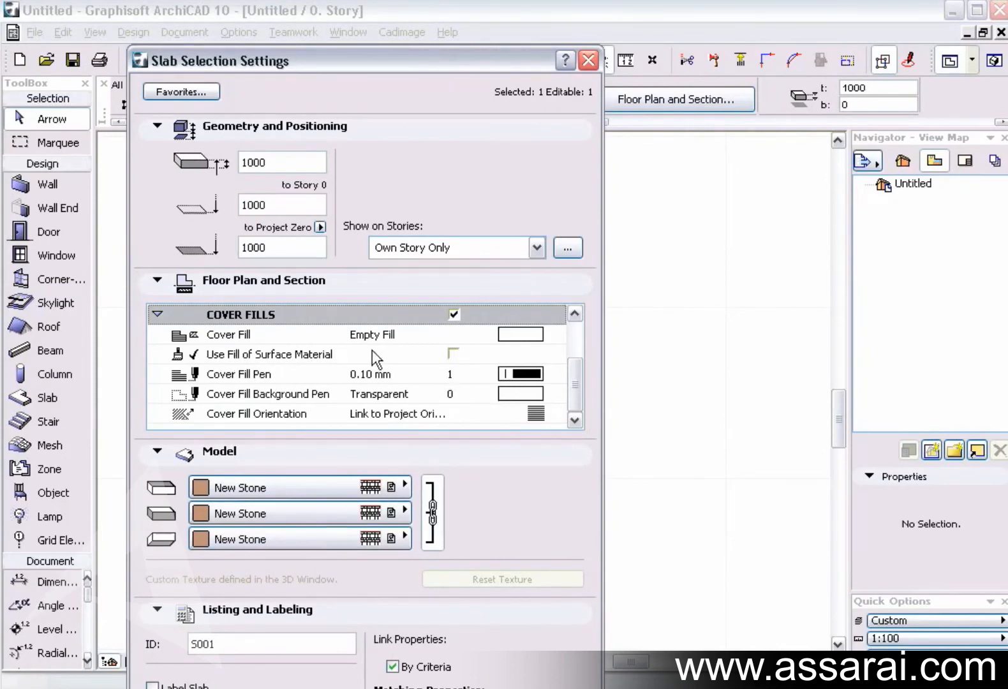
click(452, 356)
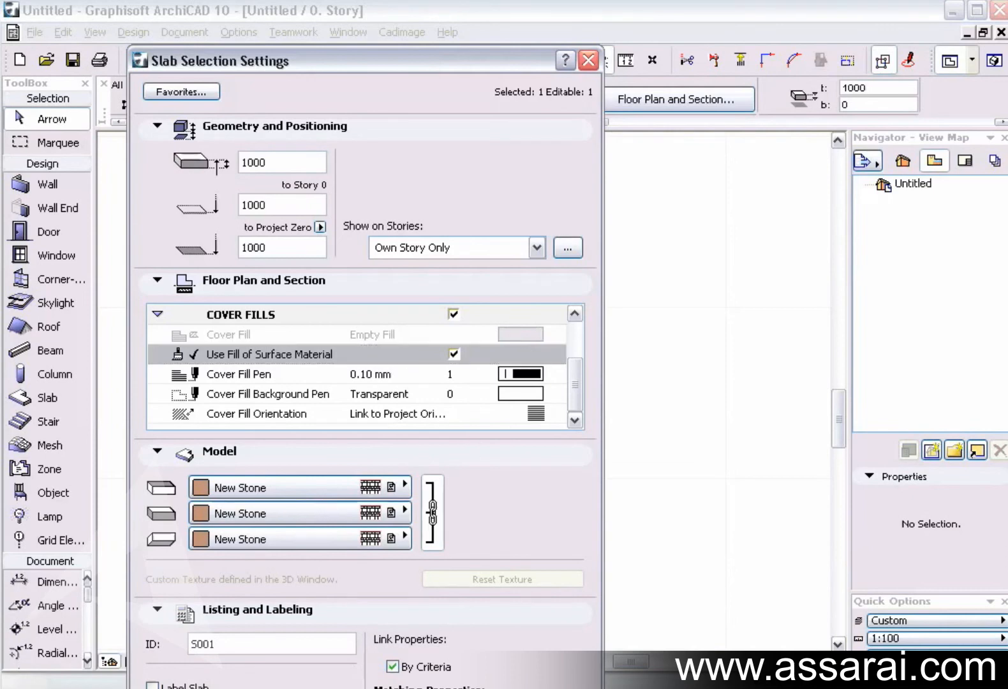
key(Return)
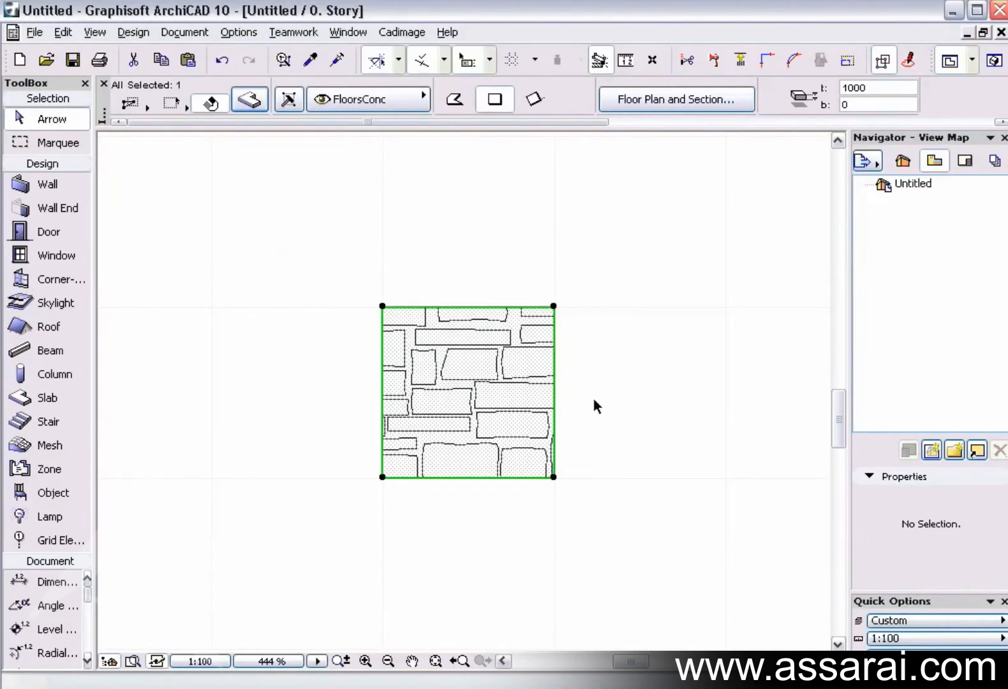
click(595, 401)
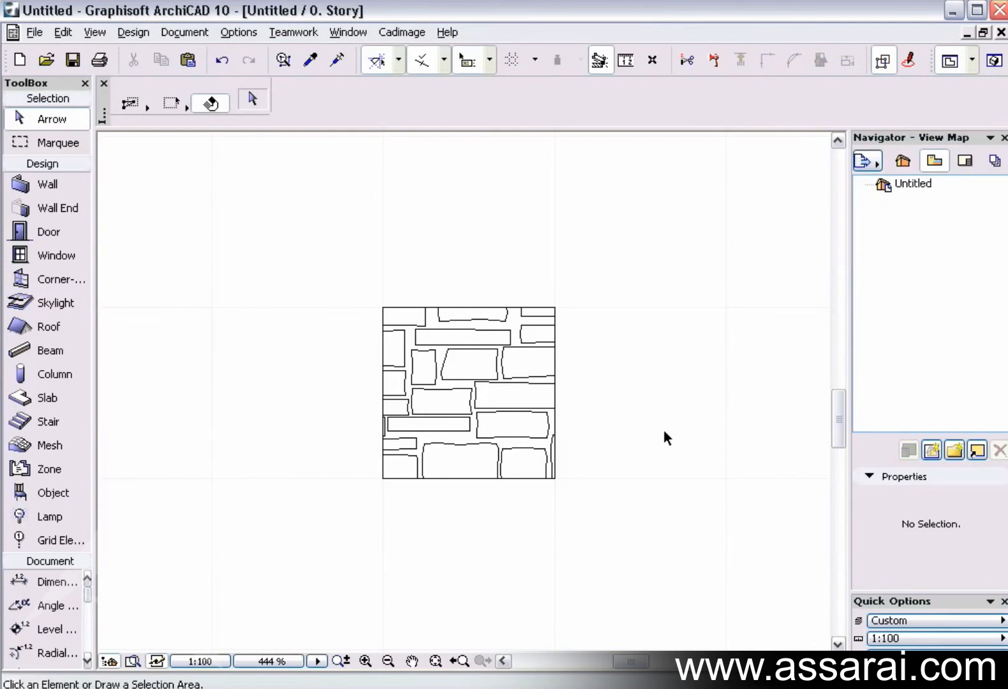